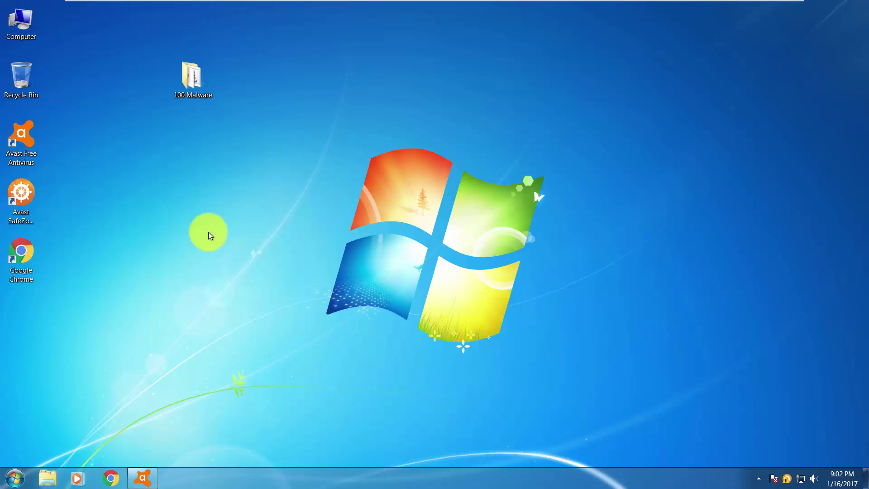
# Open and close the 100 Malware folder, refresh the desktop, and restore the Avast window.
pyautogui.click(191, 80)
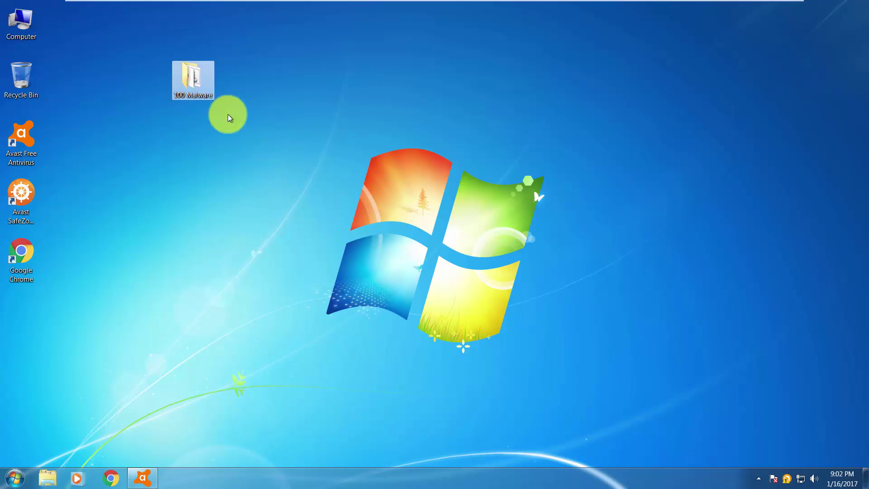
pyautogui.click(287, 129)
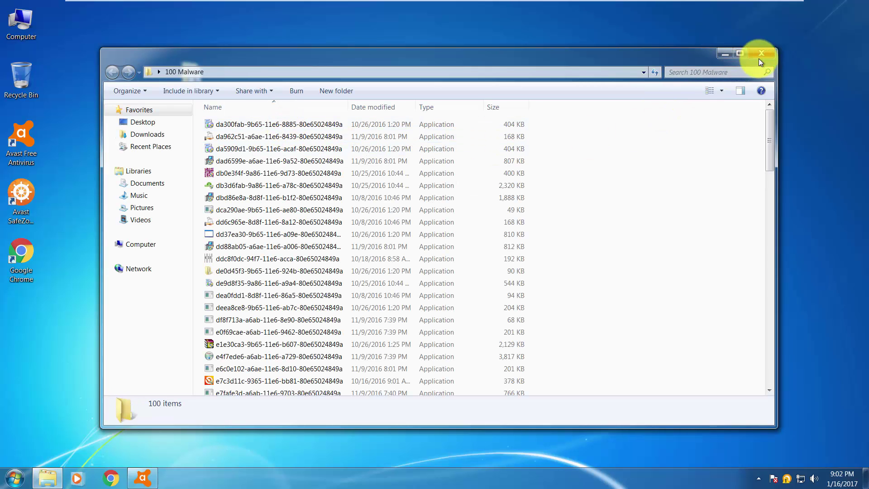
pyautogui.click(765, 55)
pyautogui.rightClick(314, 169)
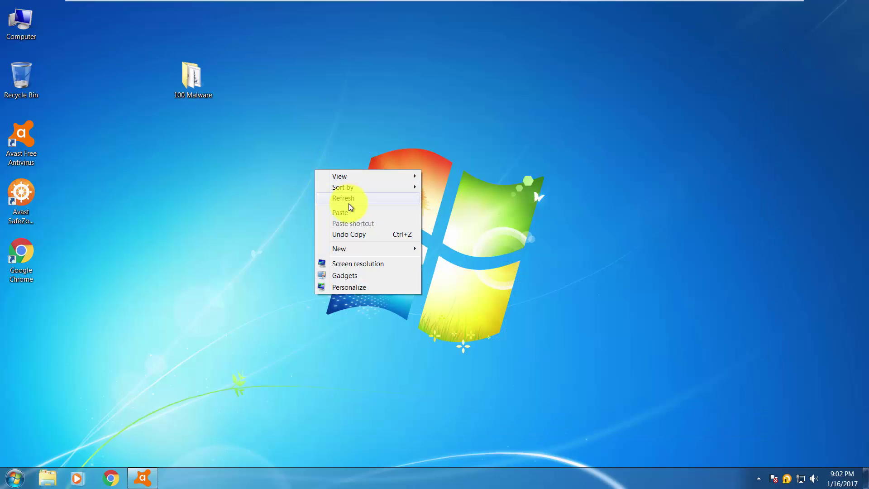
pyautogui.click(355, 202)
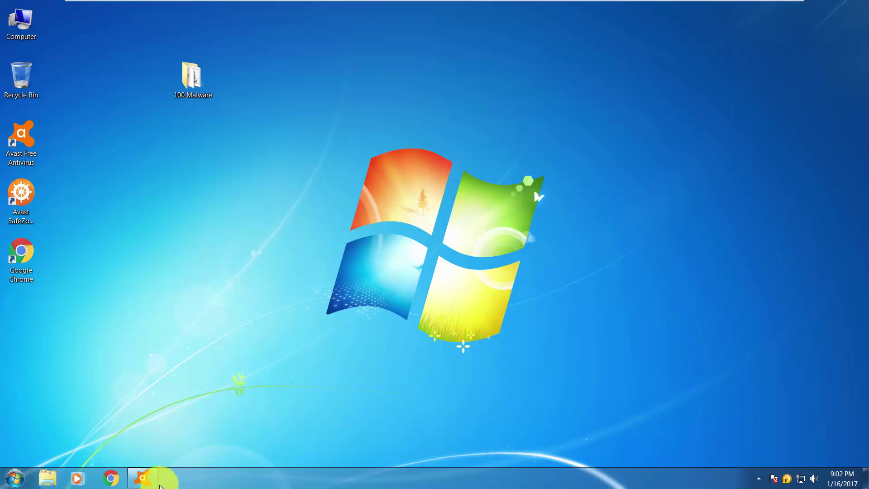
pyautogui.click(144, 476)
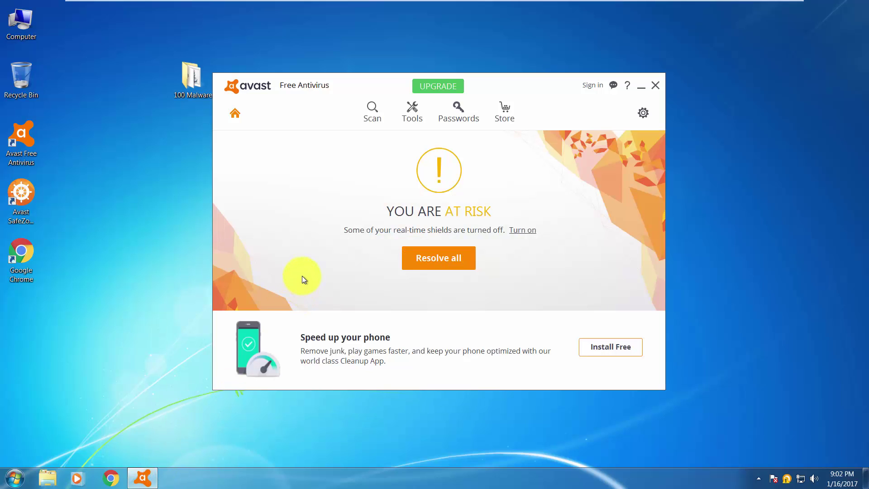
pyautogui.moveTo(351, 81); pyautogui.dragTo(385, 88)
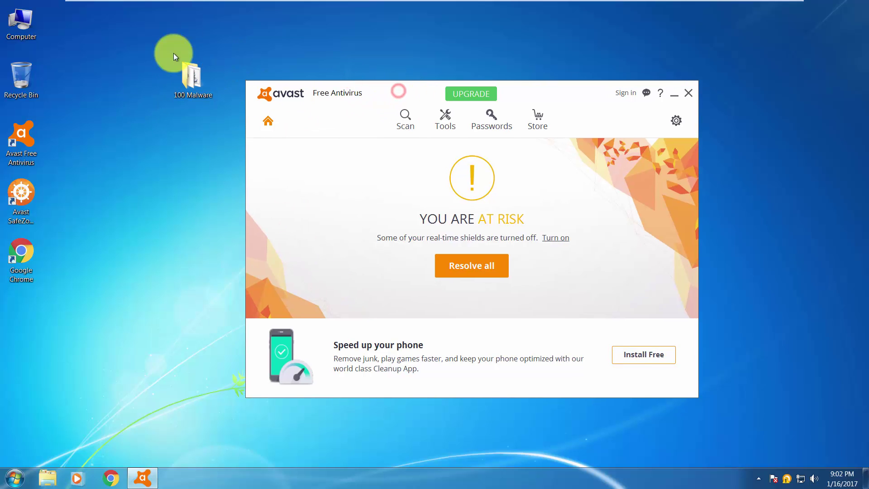
# Open the 100 Malware folder, scroll through its 100 application files, then close it.
pyautogui.doubleClick(189, 73)
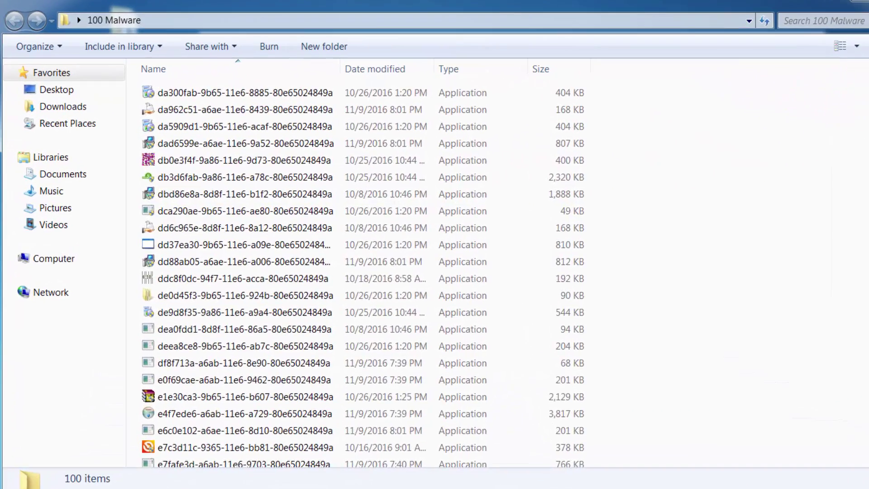
pyautogui.moveTo(854, 113)
pyautogui.mouseDown()
pyautogui.moveTo(854, 423)
pyautogui.moveTo(854, 122)
pyautogui.mouseUp()
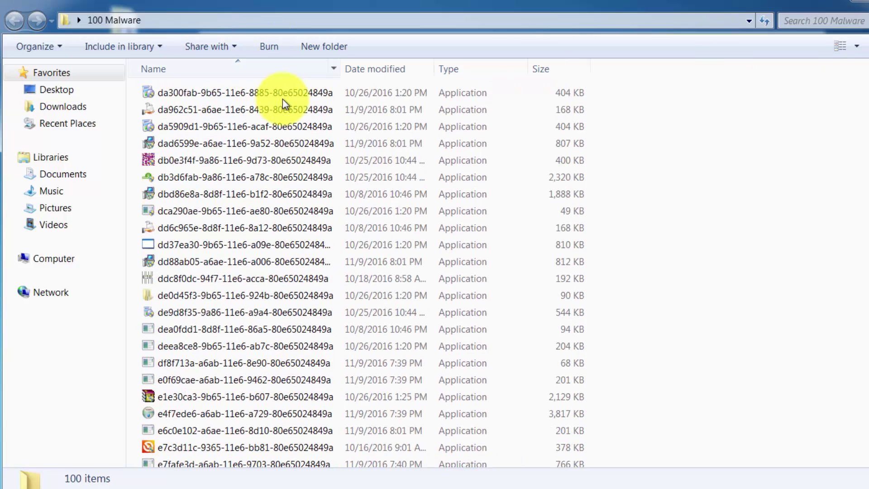
pyautogui.click(840, 167)
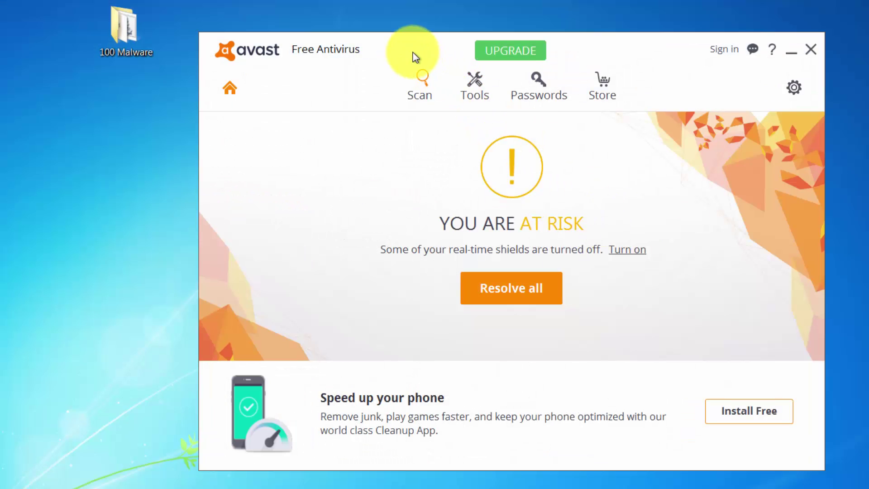
# Turn the disabled real-time shields back on and check the shield components in Avast Settings.
pyautogui.moveTo(414, 58)
pyautogui.mouseDown()
pyautogui.moveTo(320, 62)
pyautogui.moveTo(407, 60)
pyautogui.mouseUp()
pyautogui.click(533, 308)
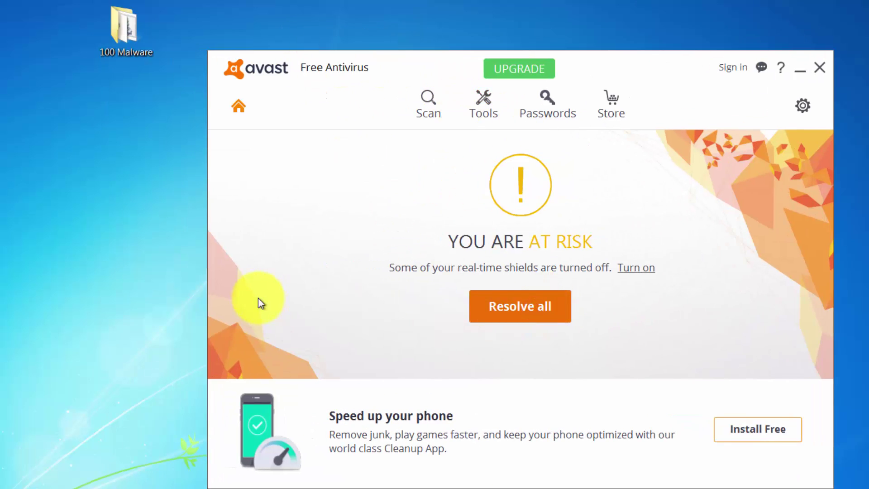
pyautogui.click(484, 103)
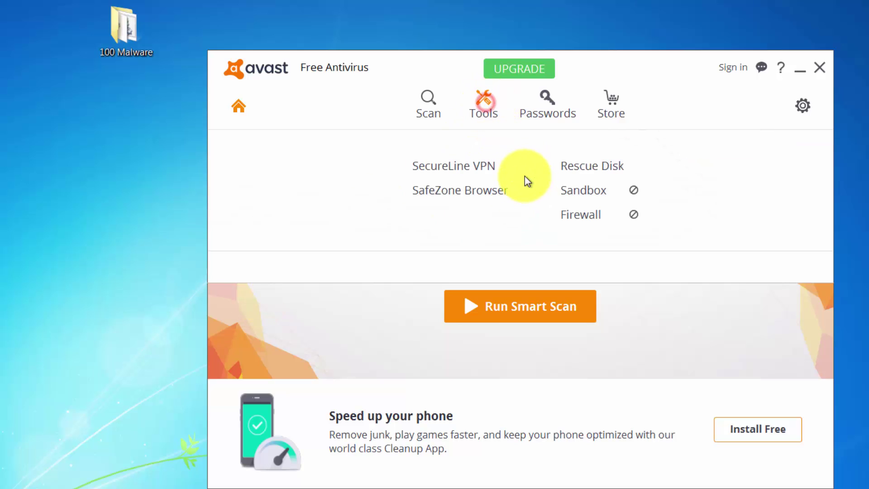
pyautogui.click(803, 104)
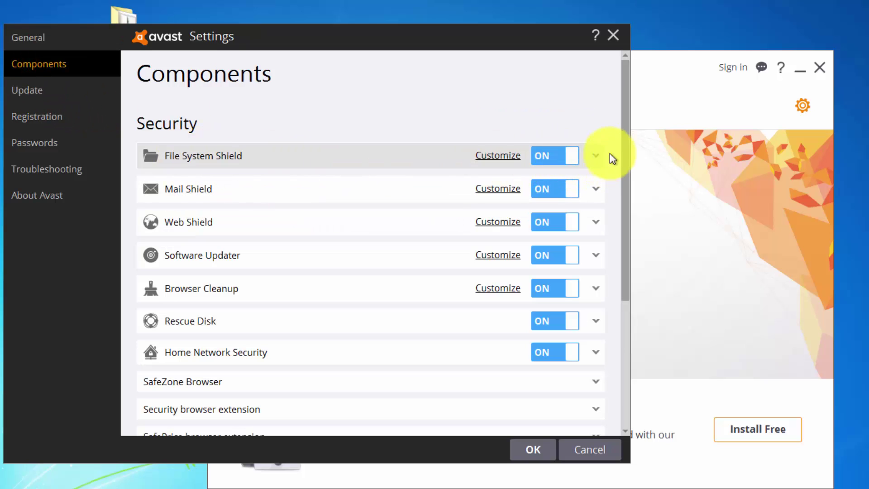
pyautogui.moveTo(623, 144)
pyautogui.mouseDown()
pyautogui.moveTo(615, 330)
pyautogui.moveTo(612, 39)
pyautogui.mouseUp()
pyautogui.click(611, 35)
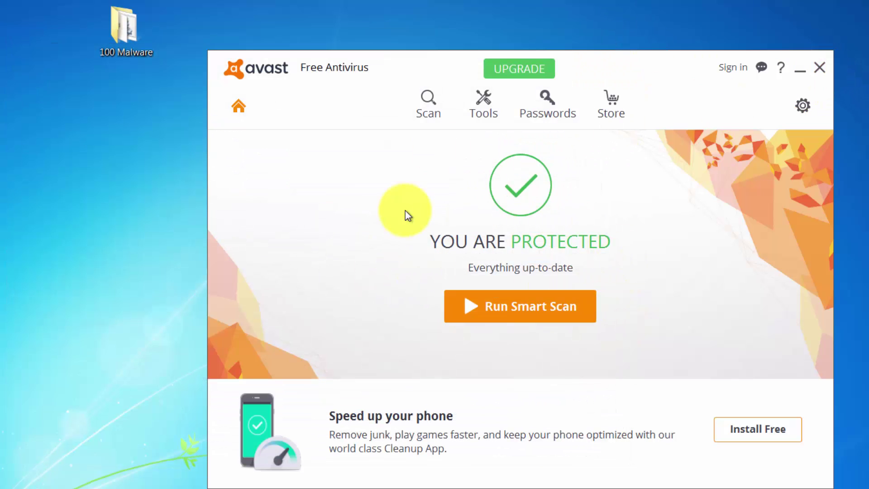
# Check the 100 Malware folder's properties (100 files), then scan the folder with Avast.
pyautogui.click(820, 68)
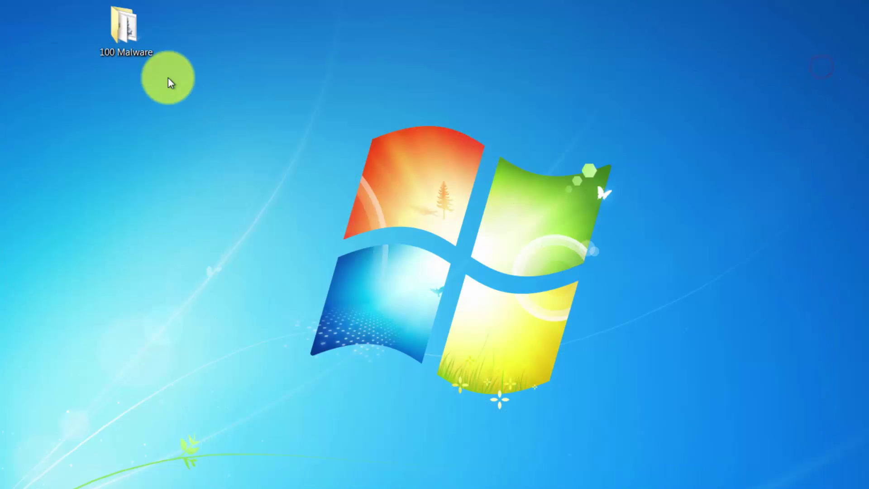
pyautogui.rightClick(135, 31)
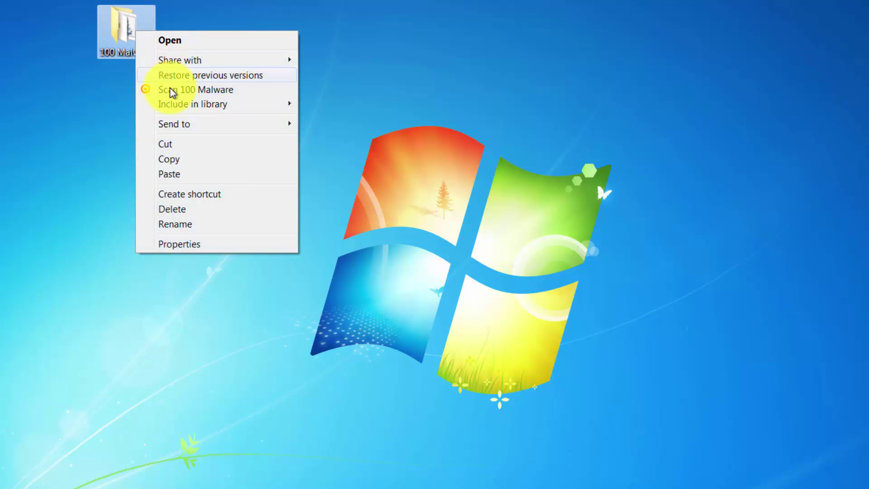
pyautogui.click(103, 49)
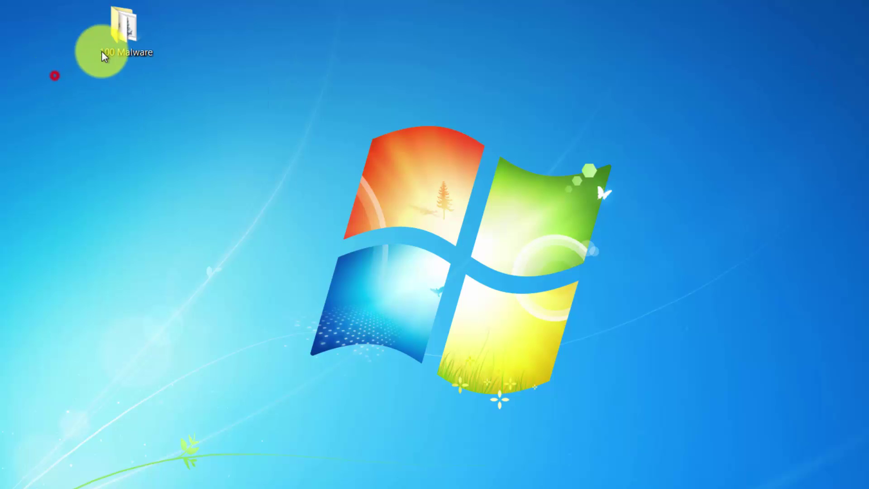
pyautogui.rightClick(135, 33)
pyautogui.click(194, 246)
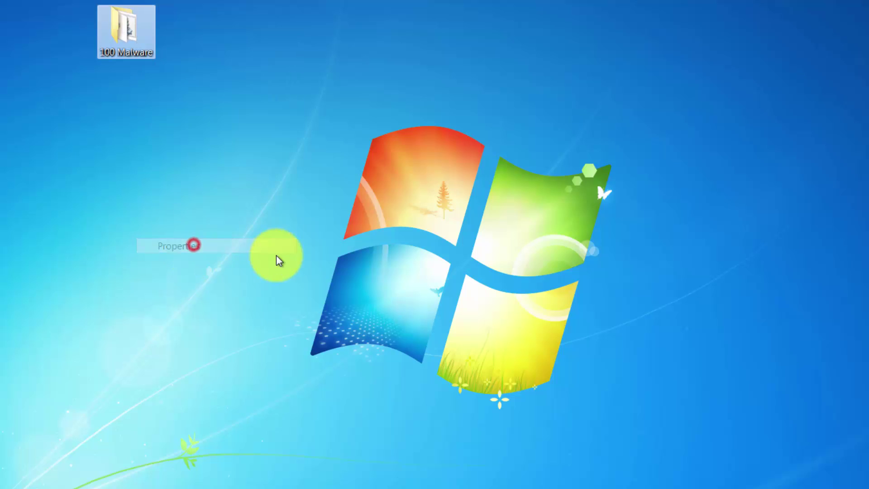
pyautogui.moveTo(219, 211); pyautogui.dragTo(252, 211)
pyautogui.click(428, 39)
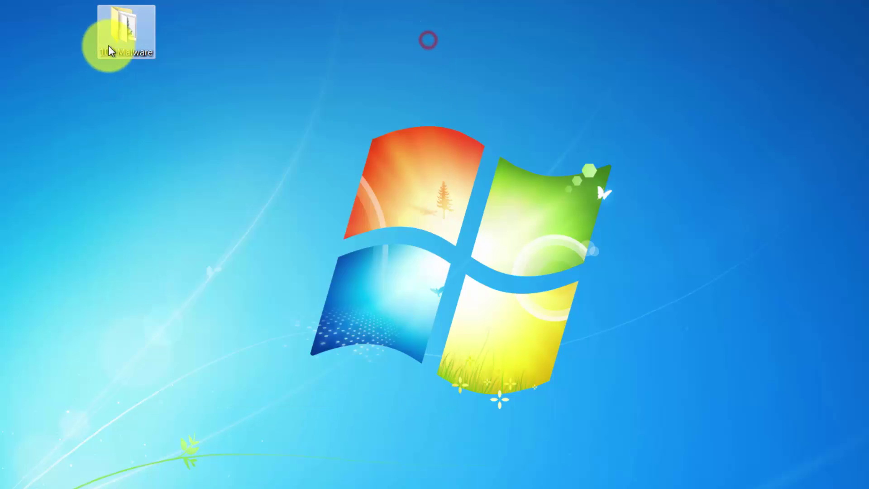
pyautogui.rightClick(121, 26)
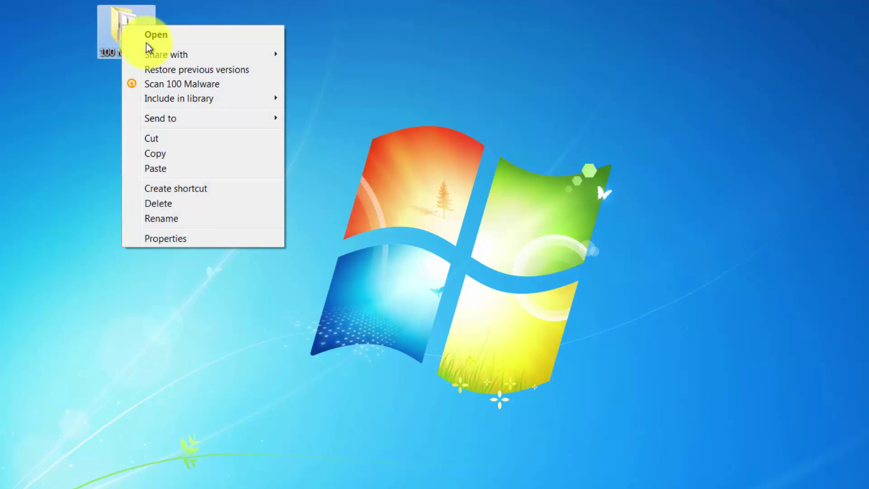
pyautogui.click(159, 82)
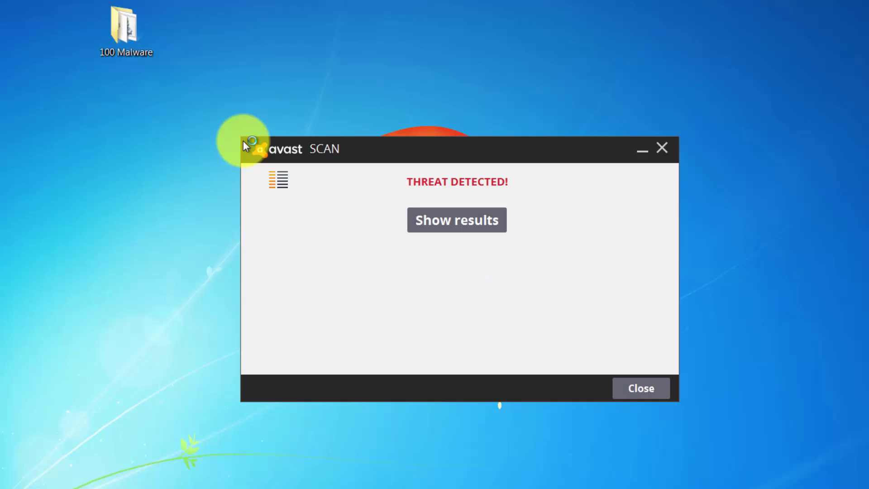
# Show the detected threats and set the action for all of them to Move to Chest.
pyautogui.click(474, 221)
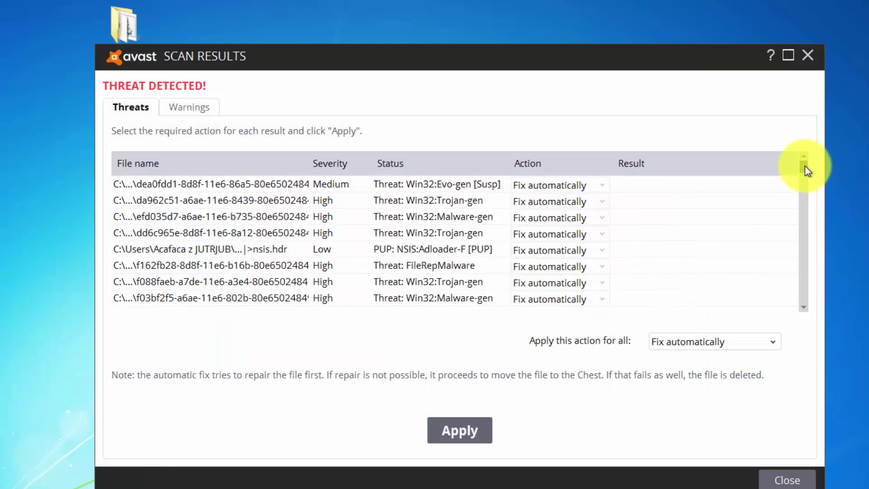
pyautogui.moveTo(805, 166); pyautogui.dragTo(819, 137)
pyautogui.click(721, 346)
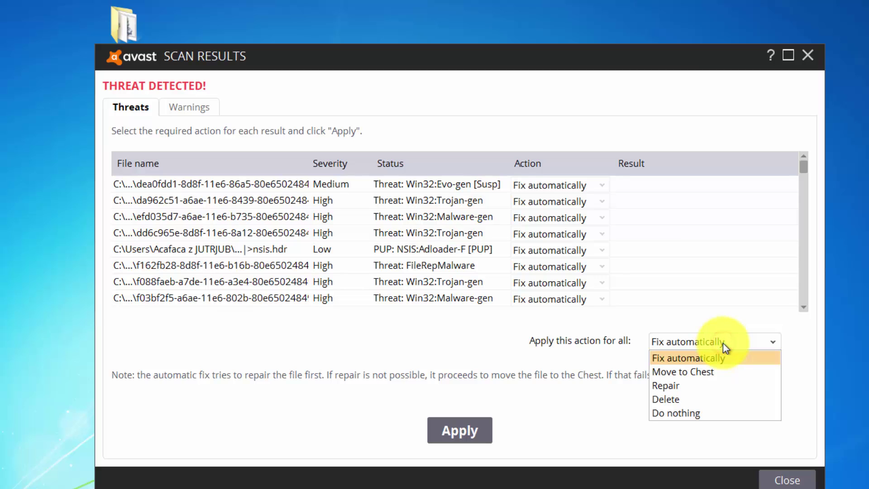
pyautogui.click(690, 372)
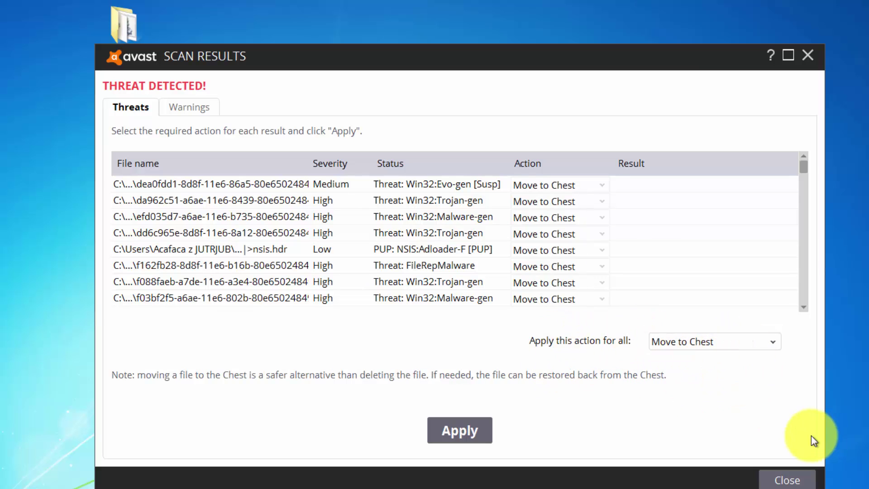
pyautogui.click(726, 341)
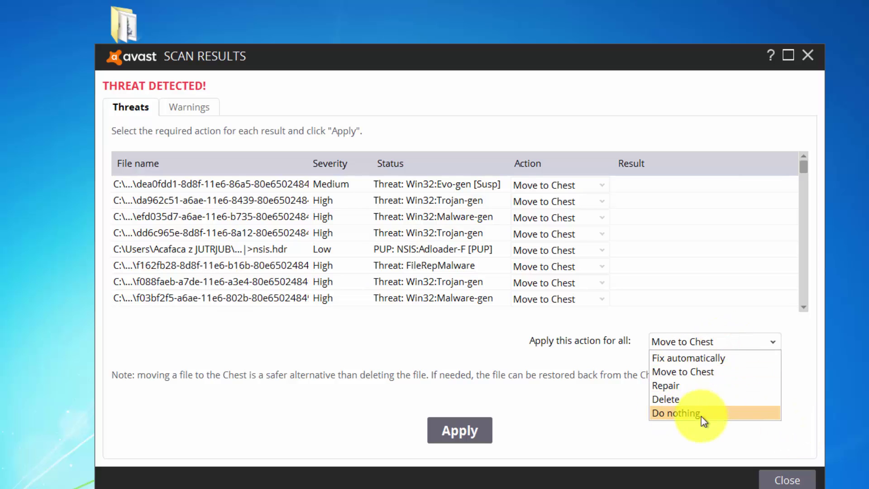
pyautogui.click(687, 373)
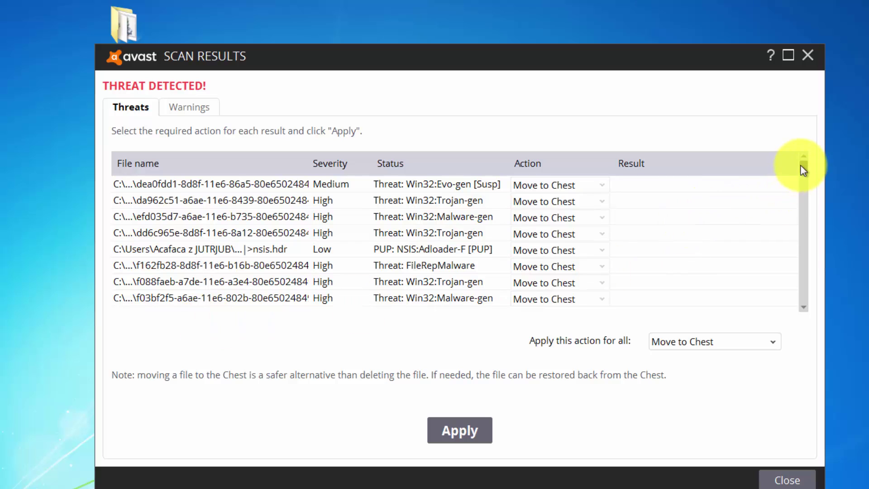
# Apply Move to Chest to all threats and confirm every row reads Action successful.
pyautogui.moveTo(801, 165)
pyautogui.mouseDown()
pyautogui.moveTo(811, 310)
pyautogui.moveTo(810, 161)
pyautogui.mouseUp()
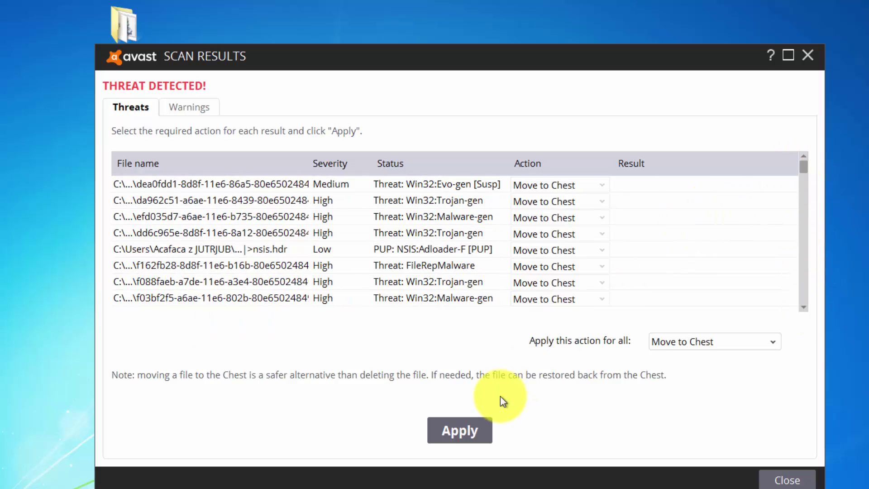
pyautogui.click(466, 431)
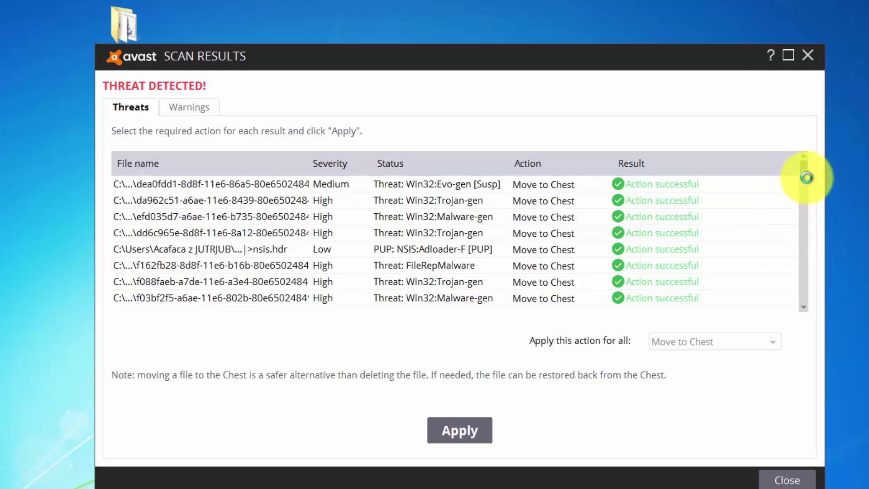
pyautogui.moveTo(805, 165); pyautogui.dragTo(812, 234)
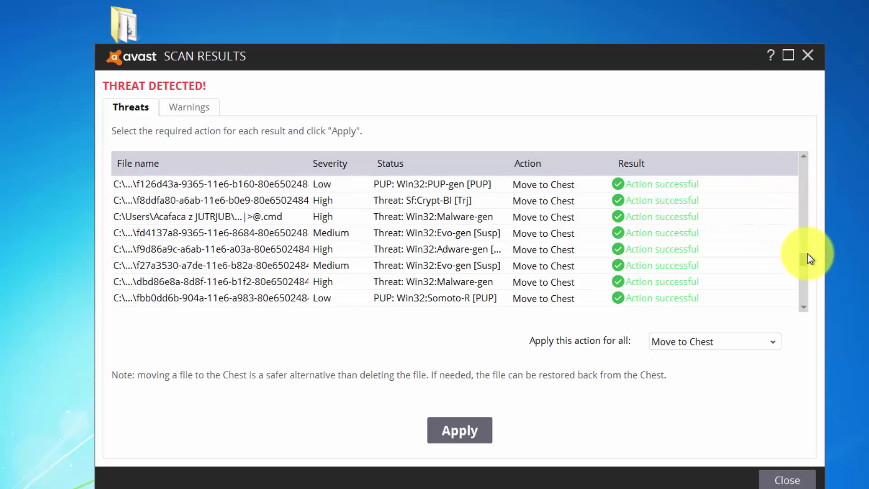
pyautogui.moveTo(805, 258); pyautogui.dragTo(807, 159)
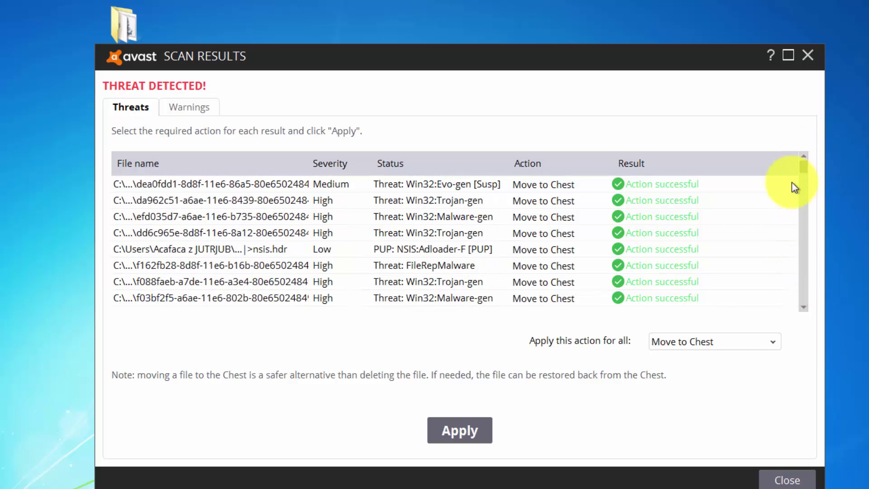
# Close the scan results and review the 100 Malware folder's properties.
pyautogui.click(810, 55)
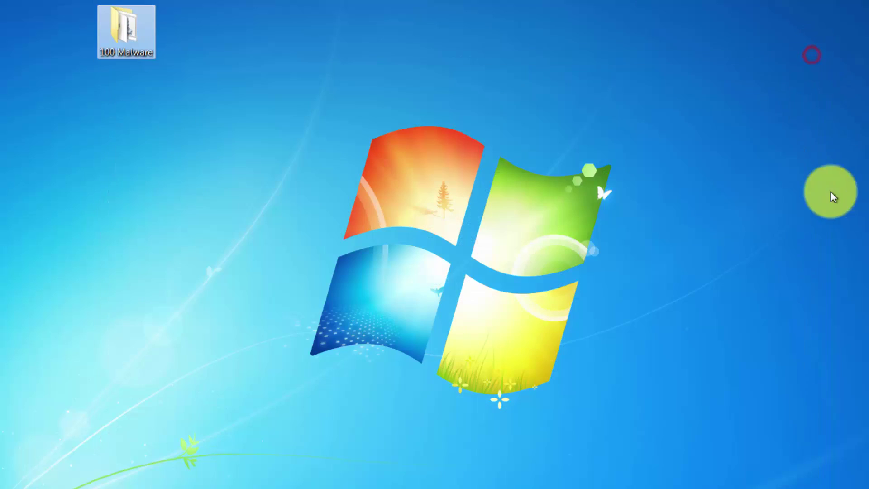
pyautogui.rightClick(124, 33)
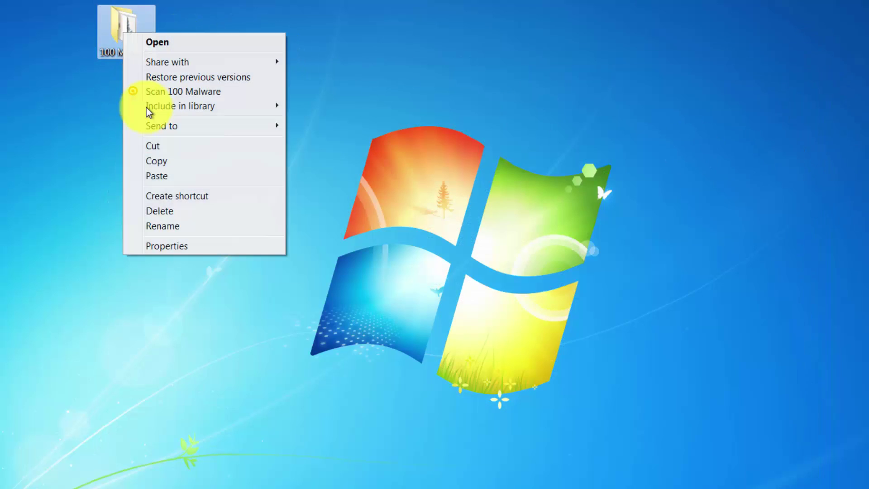
pyautogui.click(178, 248)
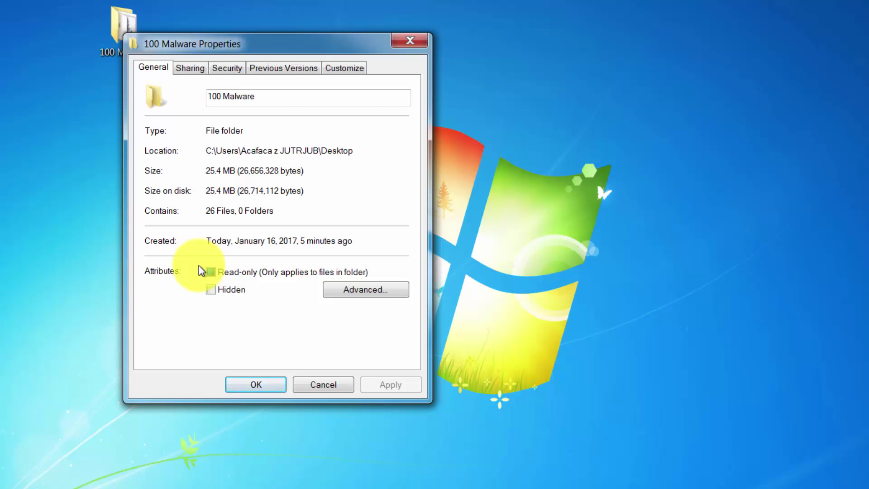
pyautogui.click(421, 39)
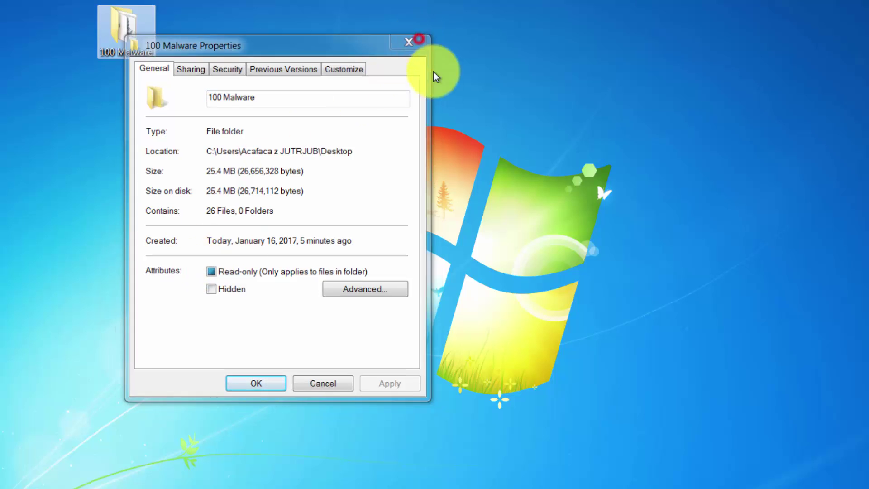
# Open the 100 Malware folder and scroll through its 26 remaining files.
pyautogui.doubleClick(127, 31)
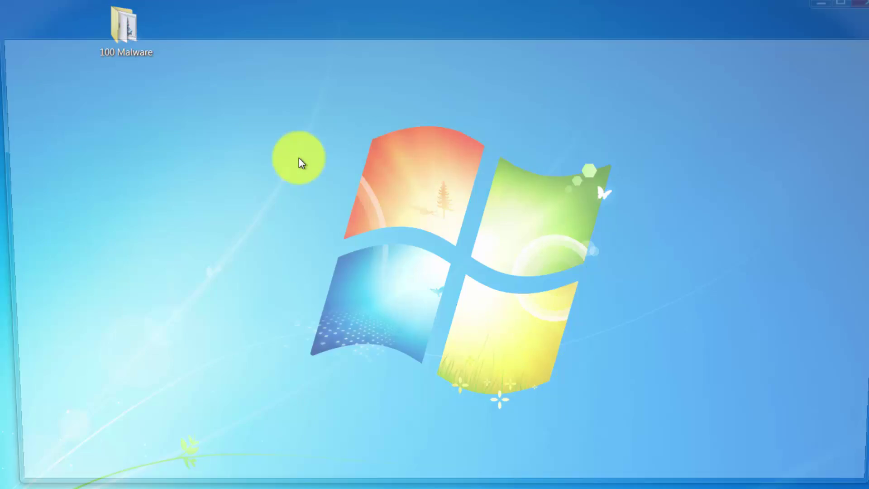
pyautogui.scroll(-1, 339, 271)
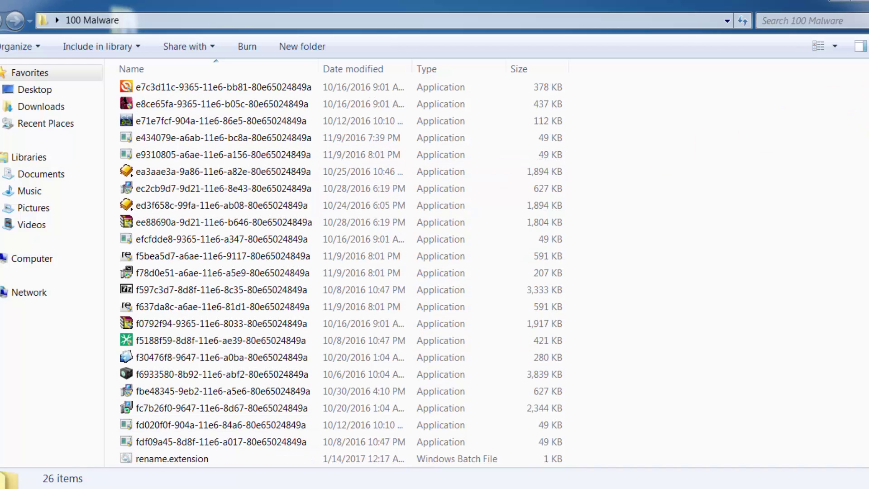
pyautogui.scroll(1, 340, 272)
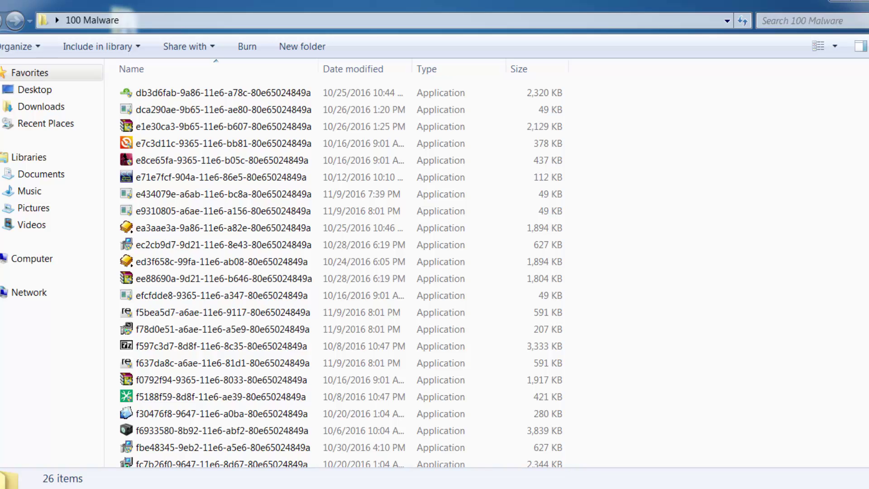
pyautogui.scroll(-1, 340, 273)
pyautogui.scroll(1, 341, 272)
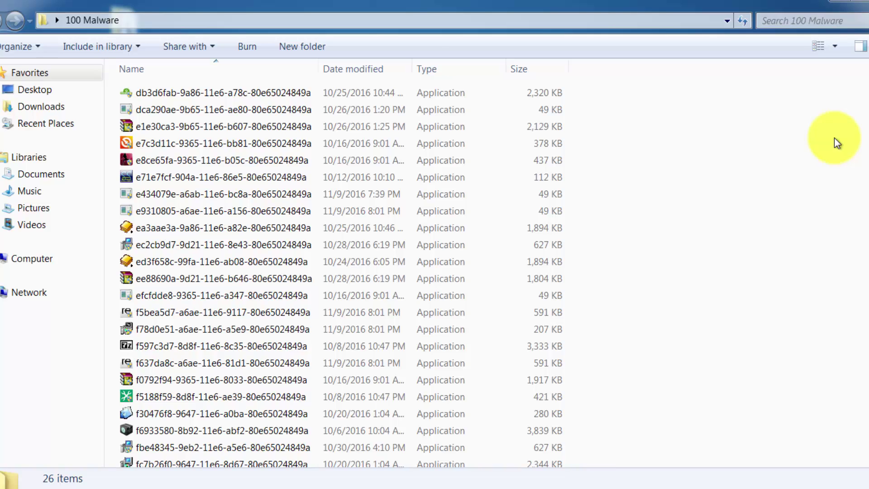
# Run the first remaining sample, allow its UAC prompt, and tile Explorer and Task Manager side by side.
pyautogui.click(176, 94)
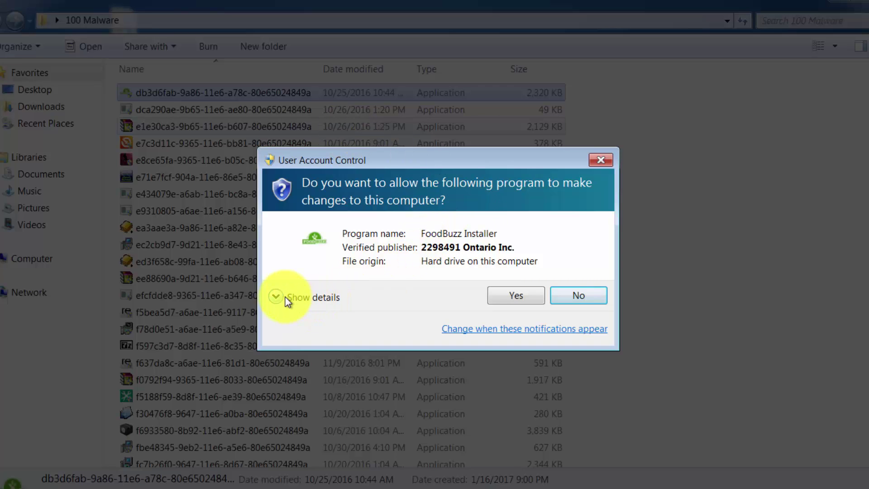
pyautogui.click(525, 295)
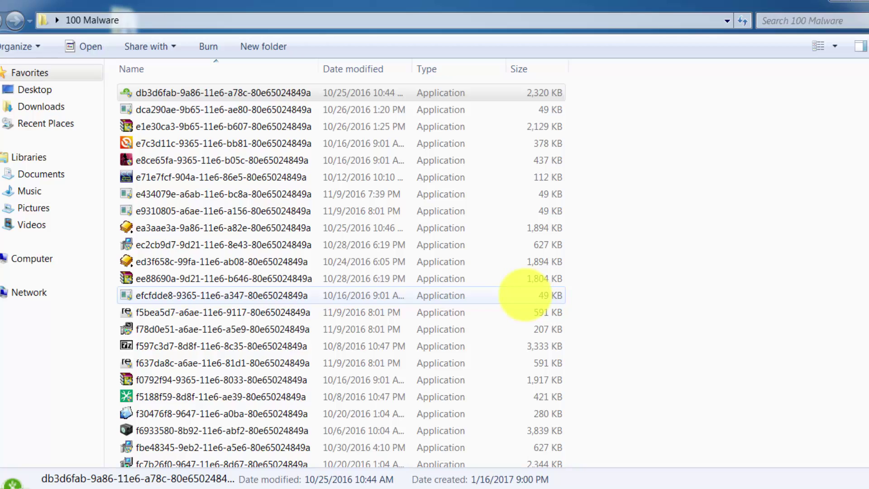
pyautogui.rightClick(401, 488)
pyautogui.click(668, 441)
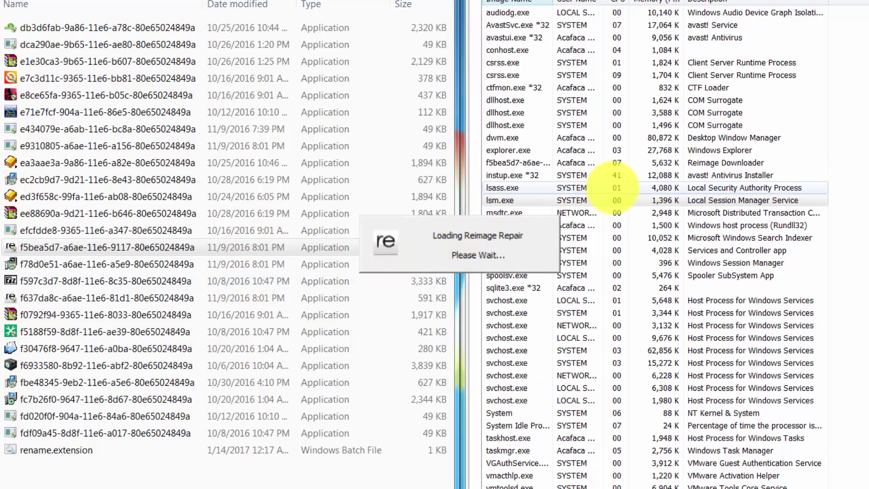
pyautogui.click(603, 261)
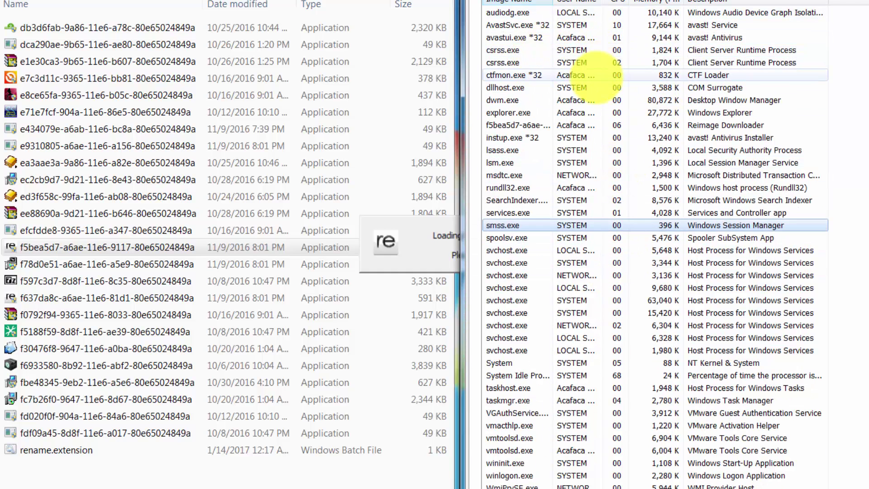
pyautogui.click(706, 286)
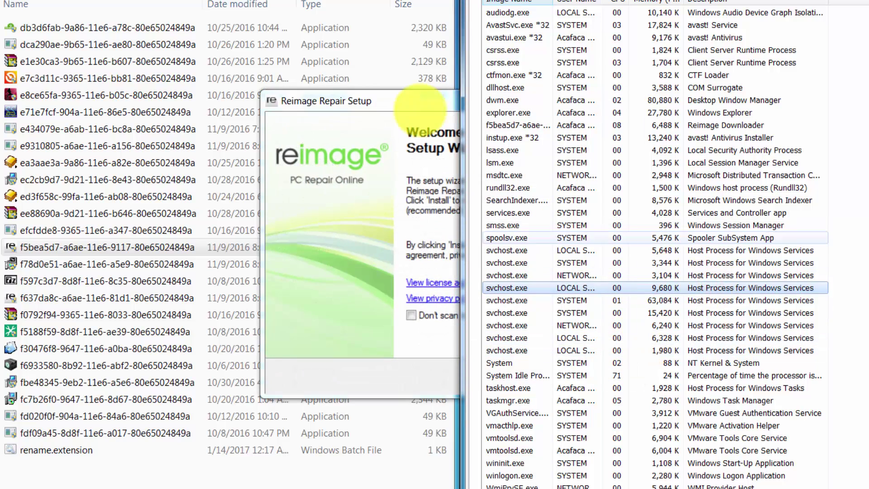
# Start the Reimage Repair installation and move its setup window aside as the package downloads.
pyautogui.click(394, 100)
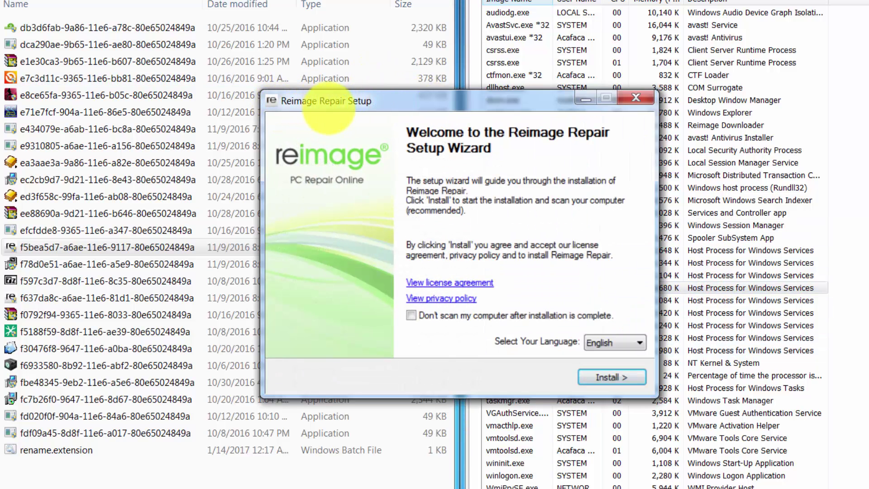
pyautogui.click(625, 377)
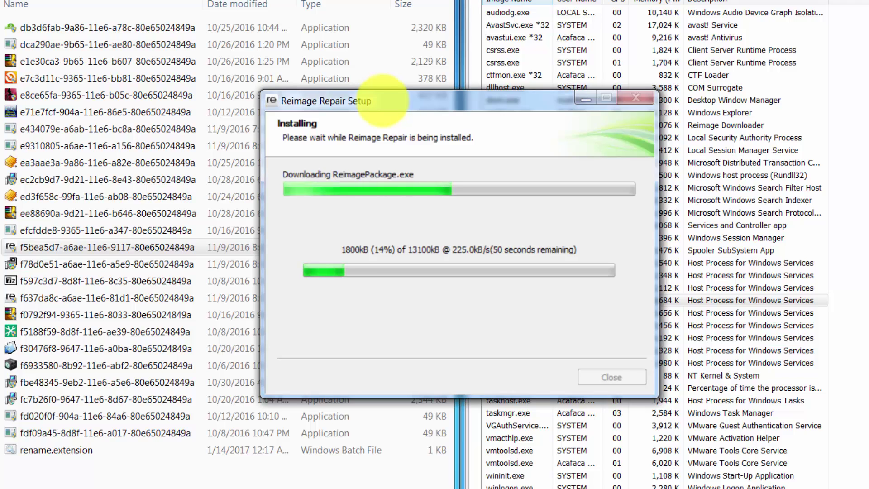
pyautogui.moveTo(383, 101); pyautogui.dragTo(655, 74)
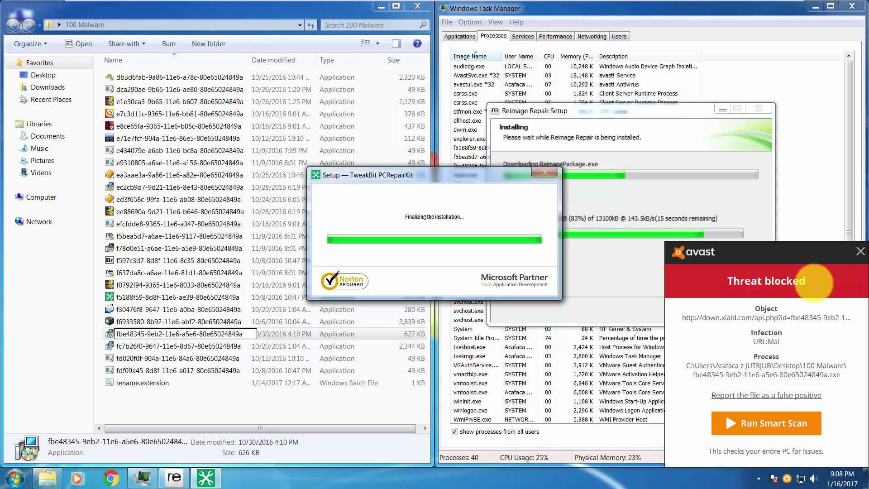
# Dismiss the Avast notice and run the fc7b26f0 and fd020f0f samples, allowing their UAC prompts.
pyautogui.click(860, 251)
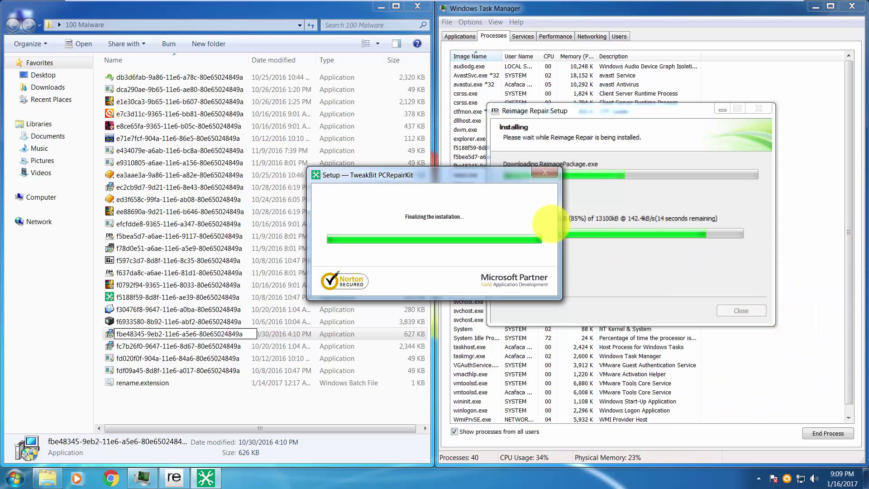
pyautogui.moveTo(398, 176); pyautogui.dragTo(561, 167)
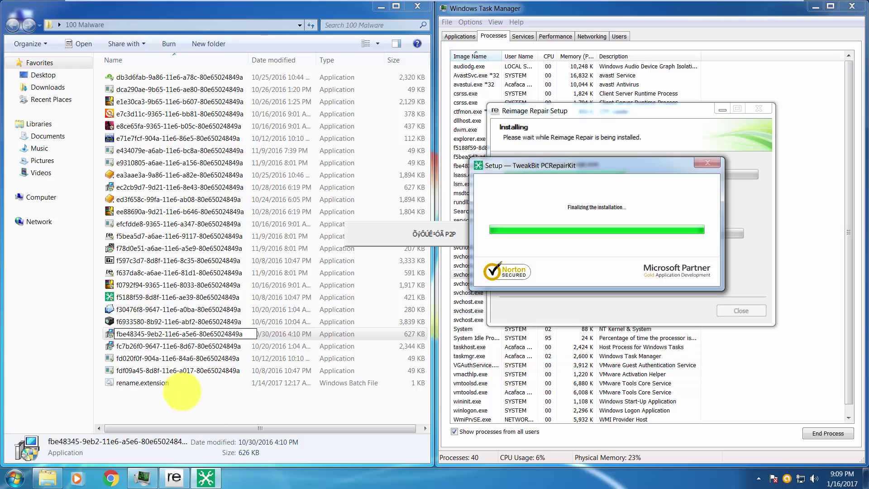
pyautogui.click(156, 346)
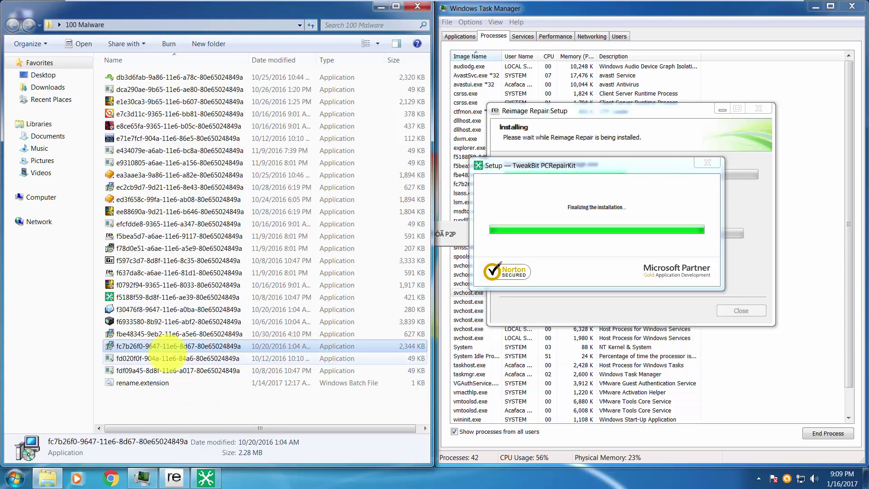
pyautogui.doubleClick(168, 346)
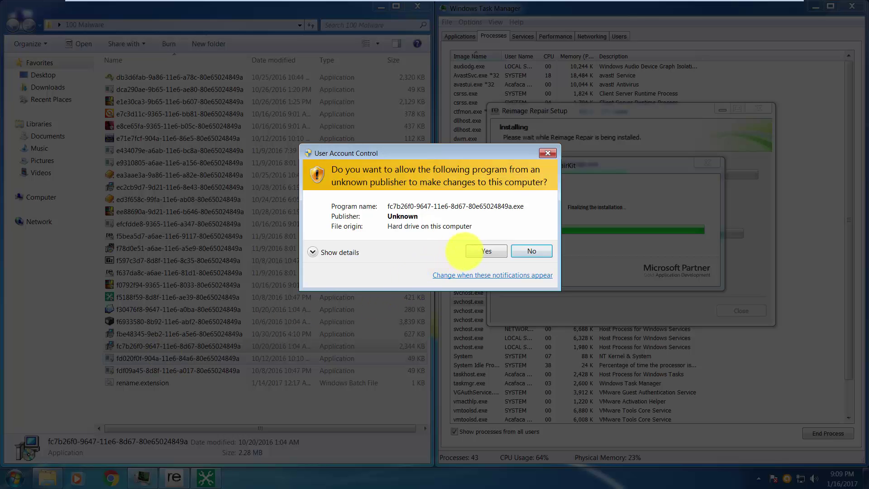
pyautogui.click(471, 252)
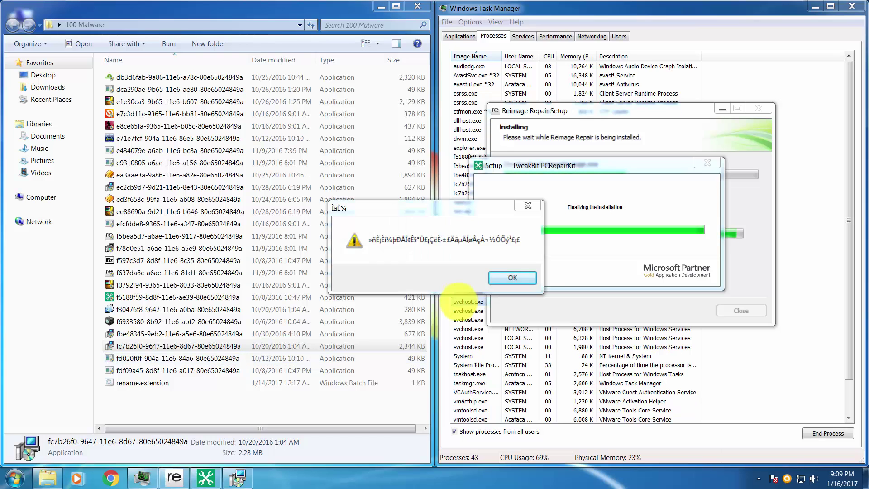
pyautogui.click(513, 277)
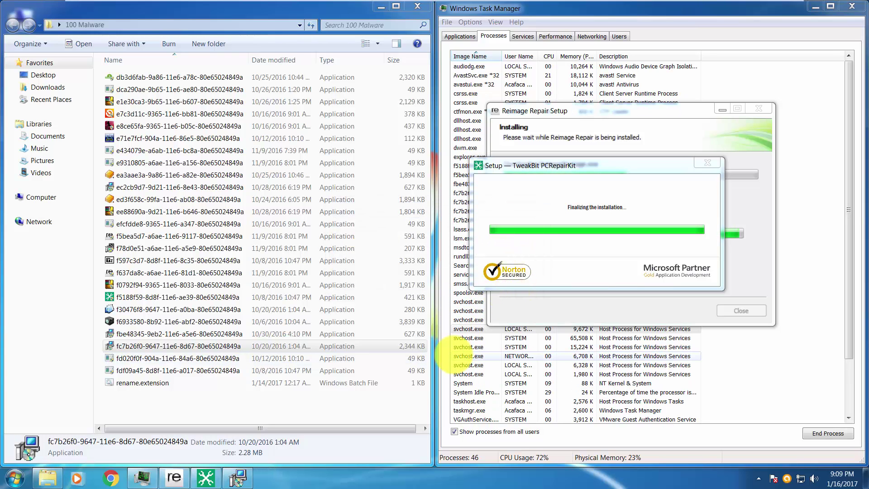
pyautogui.click(119, 357)
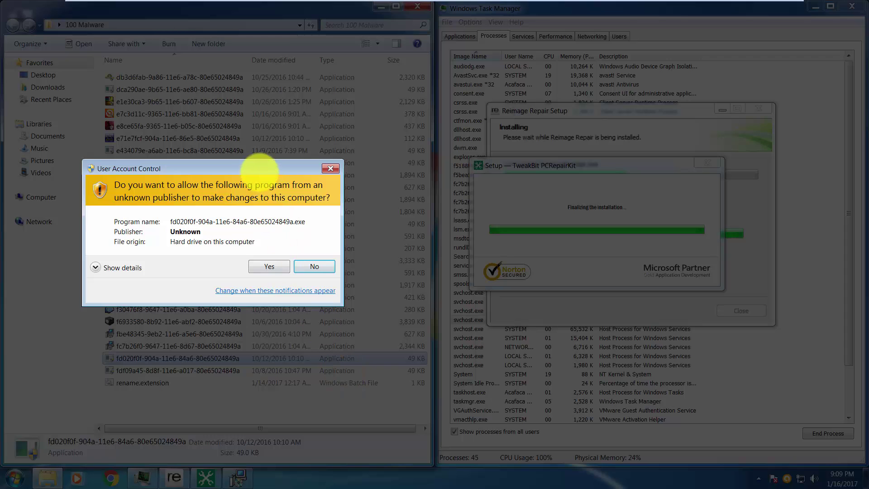
pyautogui.moveTo(260, 171); pyautogui.dragTo(355, 155)
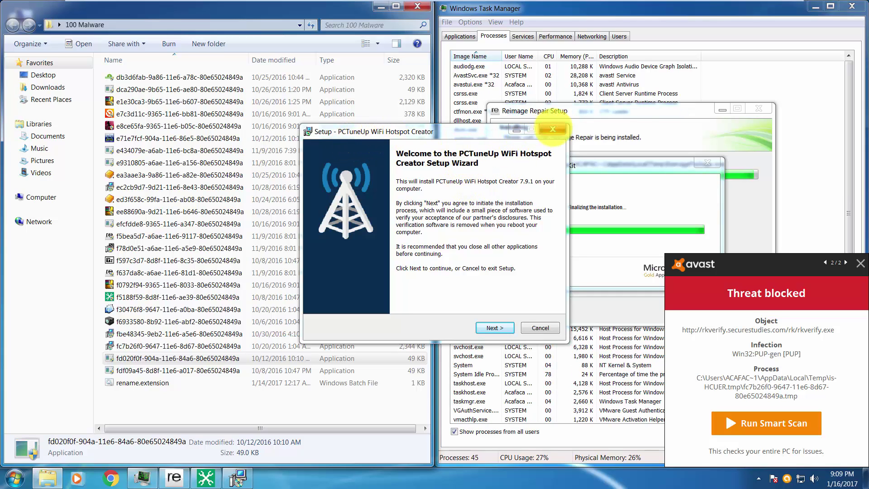
# Exit the PCTuneUp setup, select the f5bea5d7 sample, and allow Reimage Repair to make changes.
pyautogui.click(552, 129)
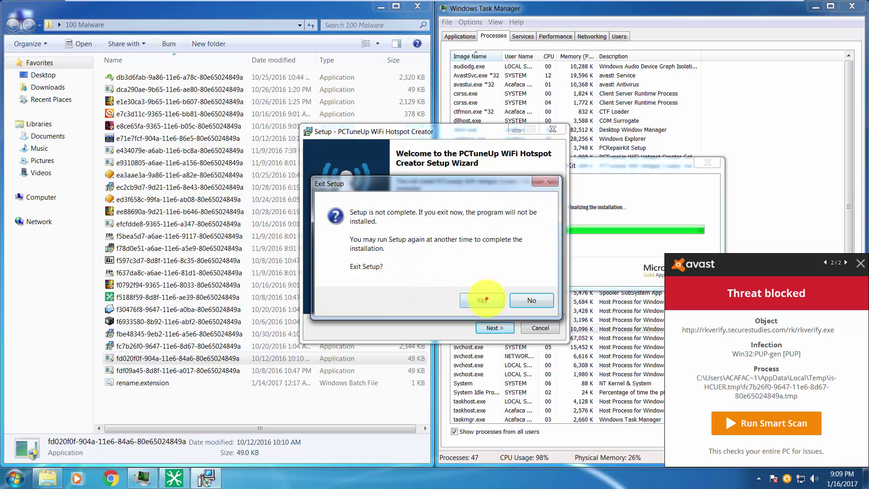
pyautogui.click(482, 299)
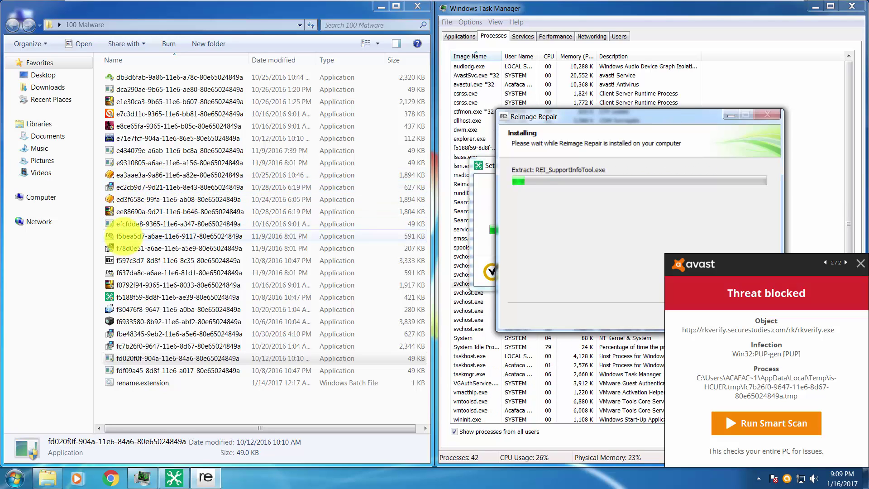
pyautogui.click(123, 236)
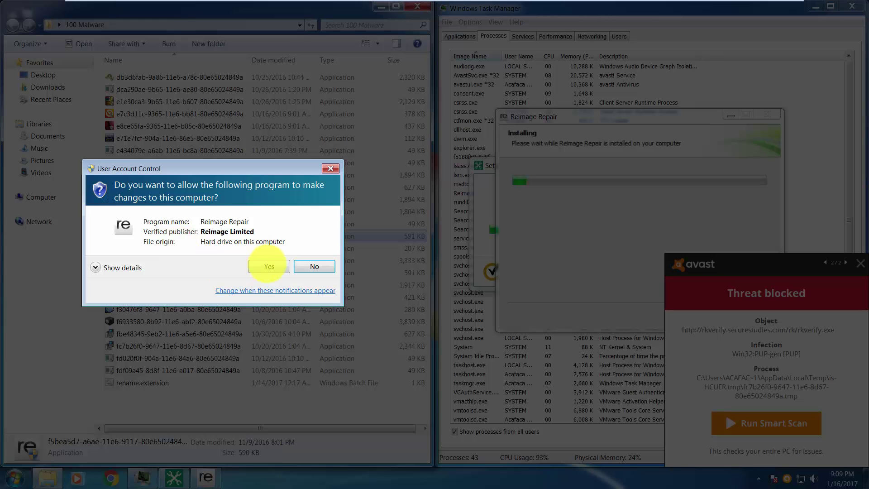
pyautogui.click(268, 263)
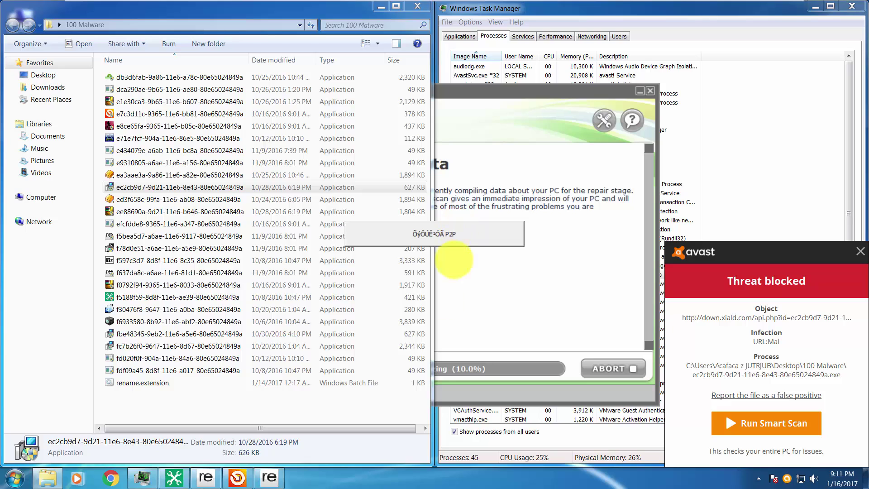
# Run the f78d0e51 malware sample and dismiss the Internet Explorer SCVM Setup messages.
pyautogui.doubleClick(213, 248)
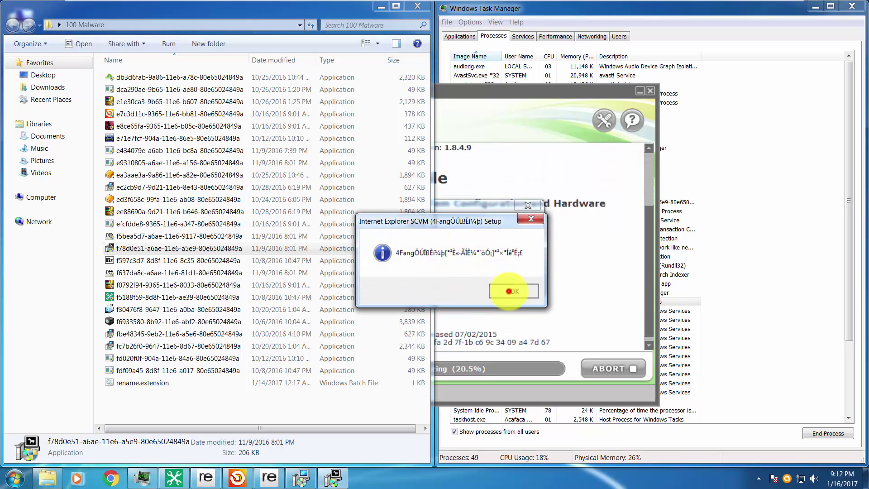
pyautogui.click(509, 291)
pyautogui.click(512, 277)
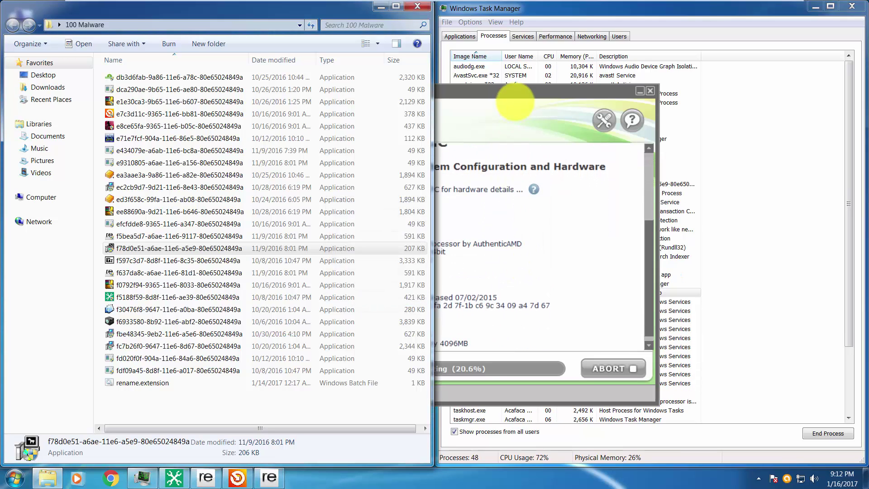
# Reposition the Reimage Repair window and abort its analysis at 22.4%.
pyautogui.moveTo(515, 92); pyautogui.dragTo(430, 97)
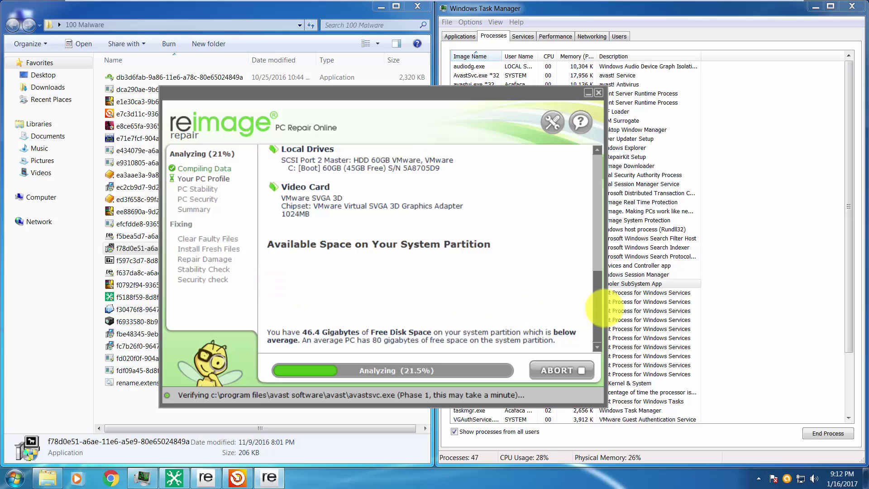
pyautogui.moveTo(599, 304); pyautogui.dragTo(600, 185)
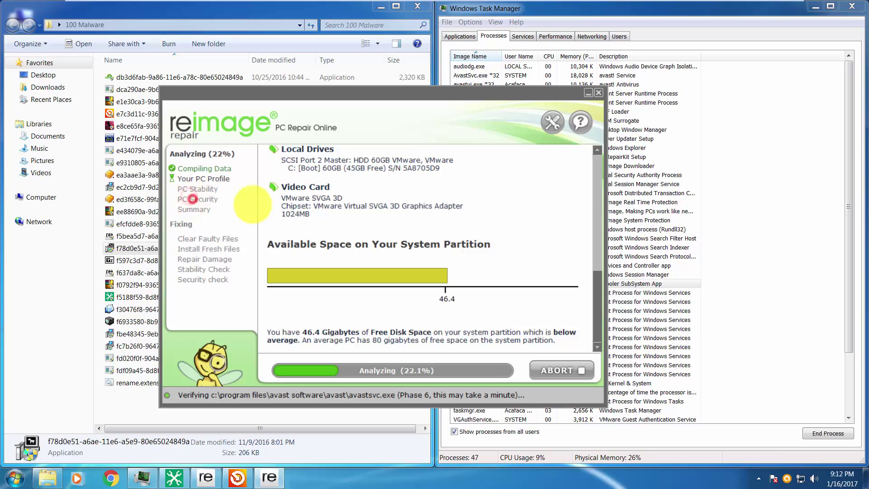
pyautogui.moveTo(417, 87); pyautogui.dragTo(365, 68)
pyautogui.click(615, 344)
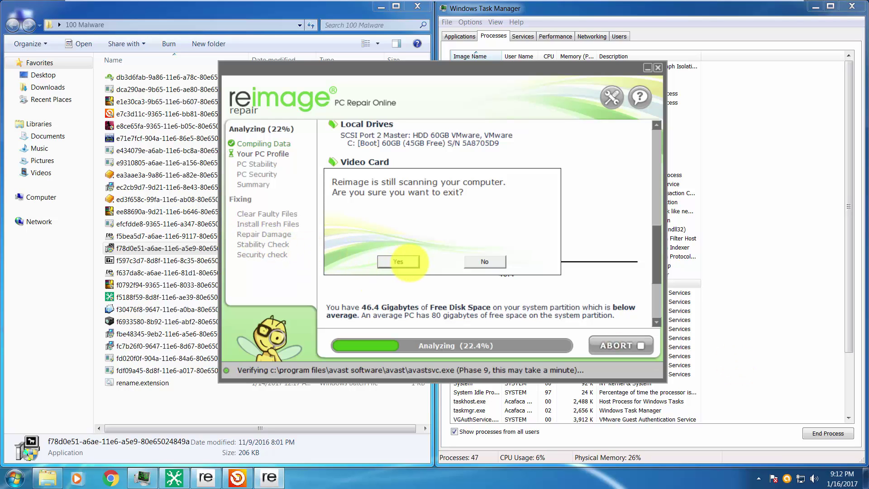
# Confirm exiting Reimage, then close the 100 Malware folder and Task Manager.
pyautogui.click(394, 262)
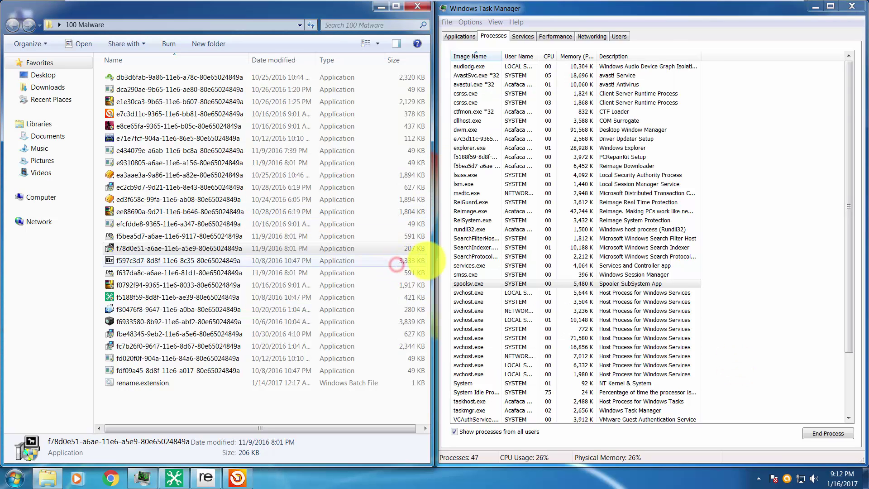
pyautogui.click(418, 6)
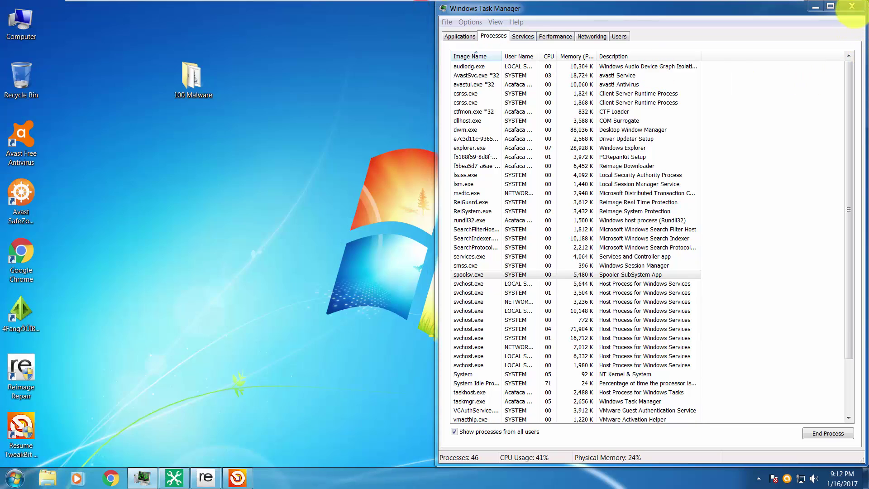
pyautogui.click(852, 6)
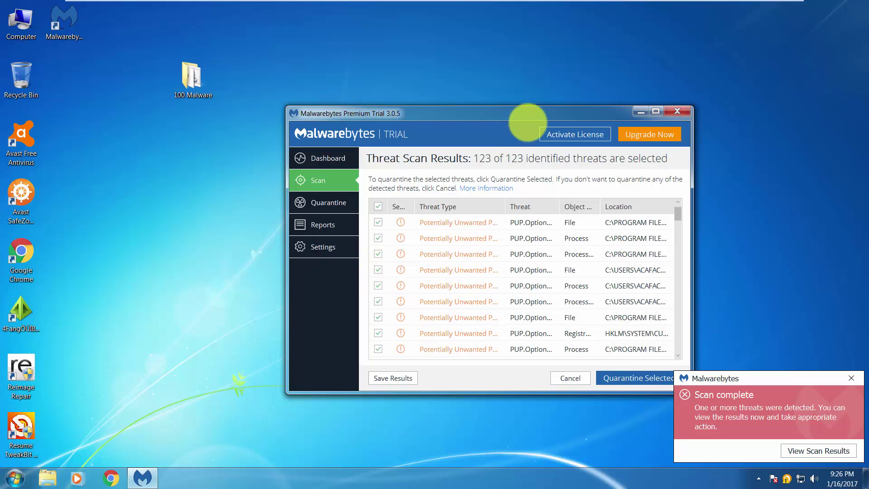
# Open Malwarebytes' scan results full screen and widen the Threat Type column.
pyautogui.moveTo(477, 113); pyautogui.dragTo(389, 107)
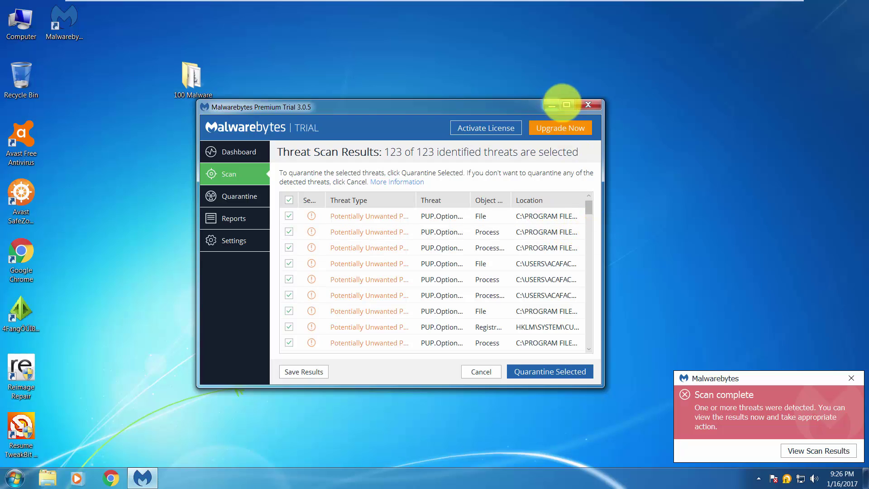
pyautogui.click(828, 450)
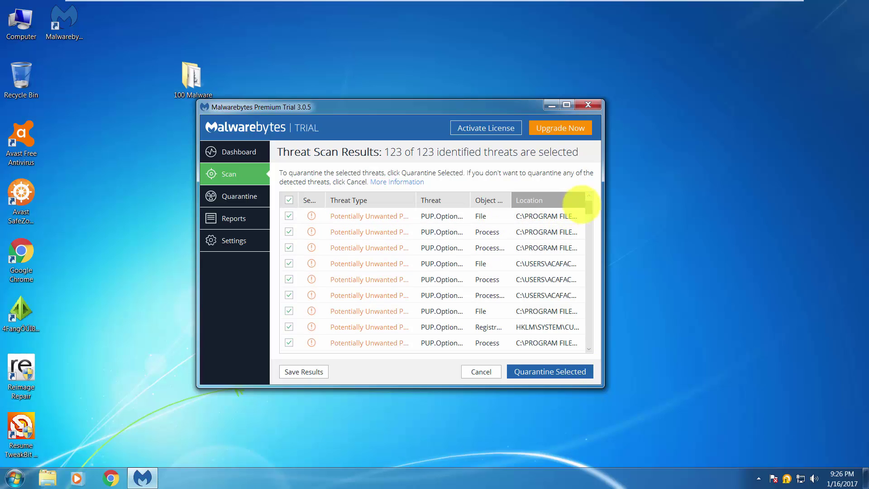
pyautogui.click(566, 104)
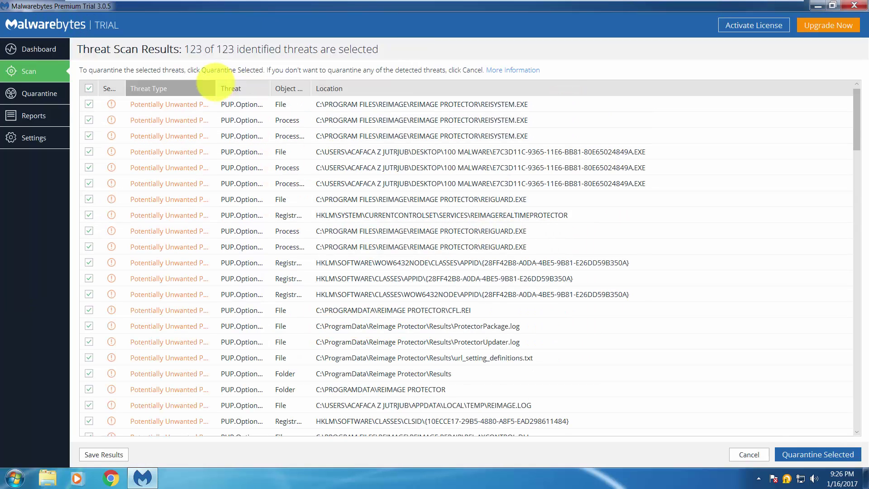
pyautogui.moveTo(216, 82); pyautogui.dragTo(271, 86)
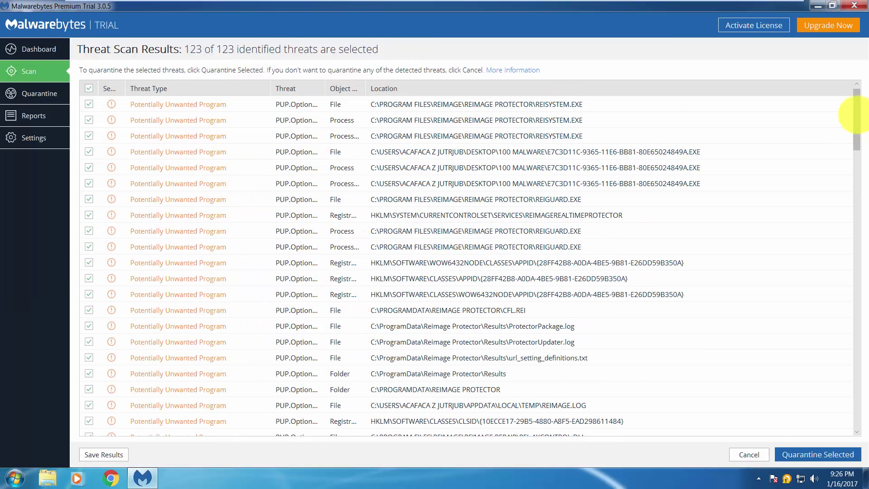
# Review the 123 threats, keeping all ticked, and quarantine the selected items.
pyautogui.click(460, 105)
pyautogui.moveTo(855, 107); pyautogui.dragTo(836, 206)
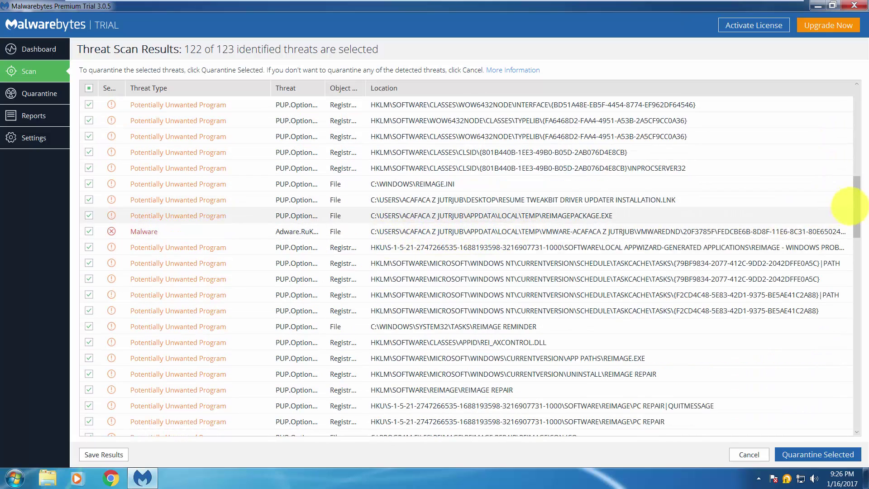
pyautogui.click(859, 205)
pyautogui.moveTo(858, 205); pyautogui.dragTo(853, 123)
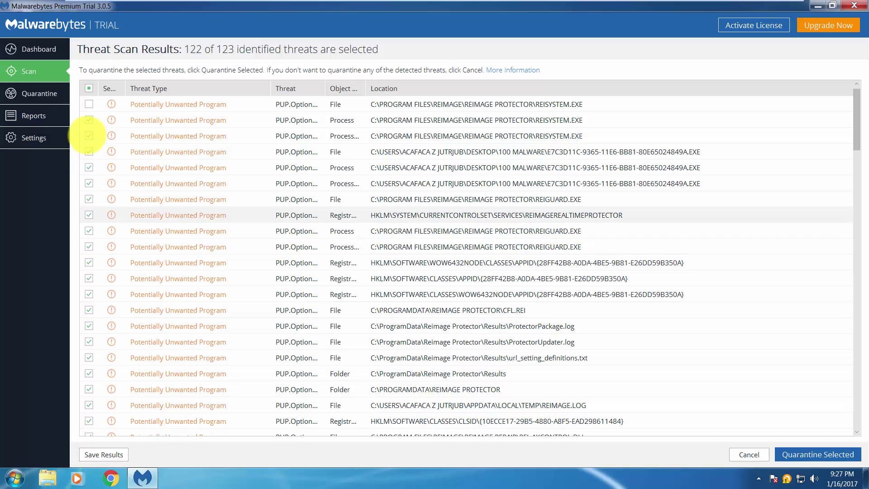
pyautogui.click(89, 103)
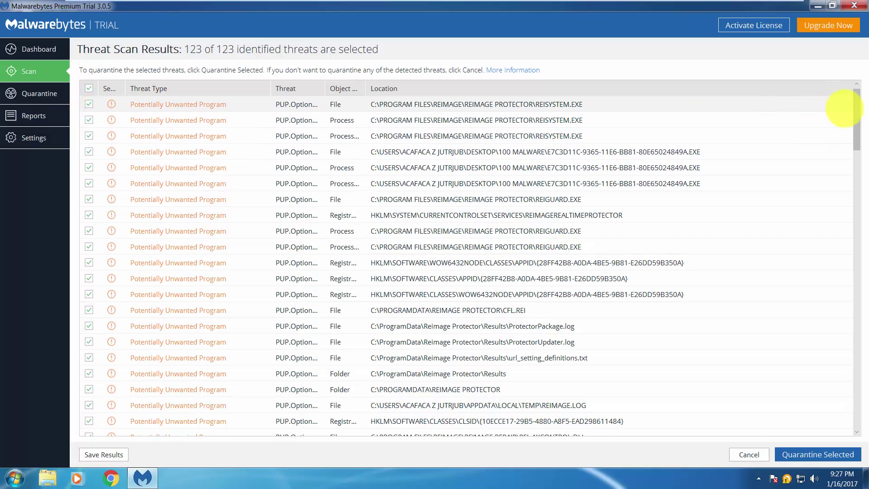
pyautogui.moveTo(856, 103); pyautogui.dragTo(857, 109)
pyautogui.scroll(-20, 860, 222)
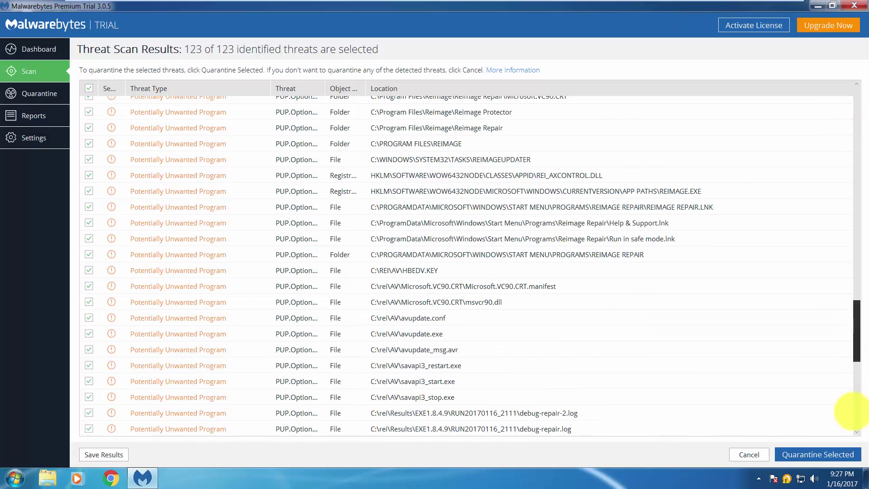
pyautogui.scroll(20, 857, 162)
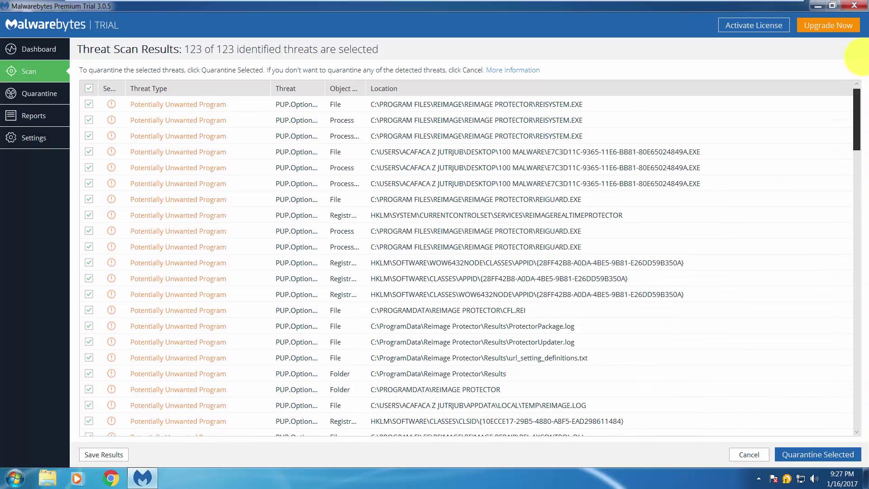
pyautogui.click(815, 454)
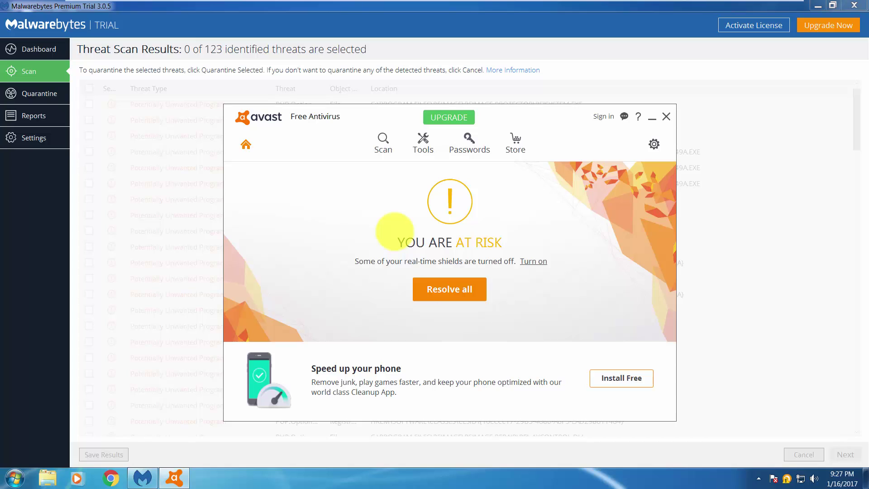
# Show Avast's Sandbox page comparing Internet Security ($19.99) and Premier ($29.99).
pyautogui.click(423, 139)
pyautogui.moveTo(501, 200)
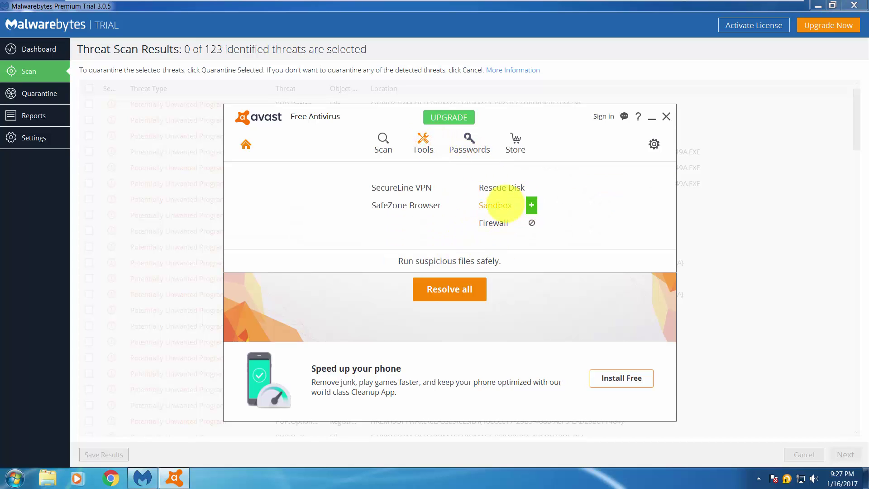
pyautogui.click(531, 205)
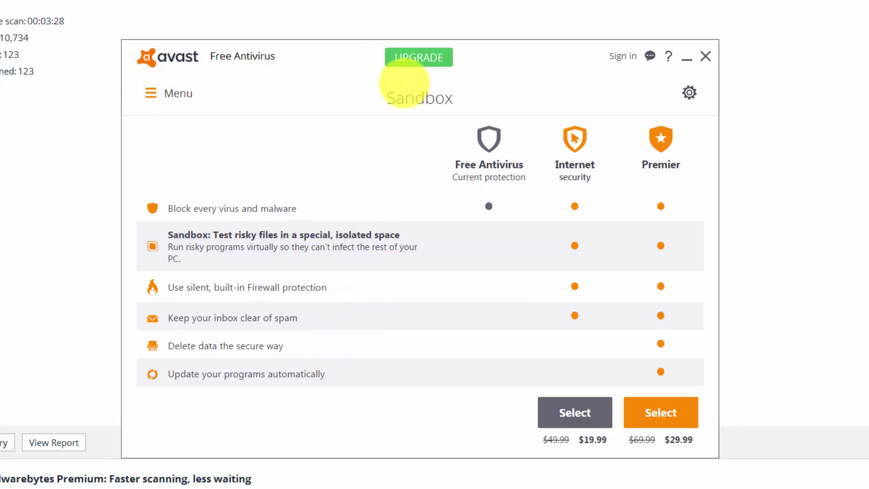
pyautogui.moveTo(336, 56); pyautogui.dragTo(236, 37)
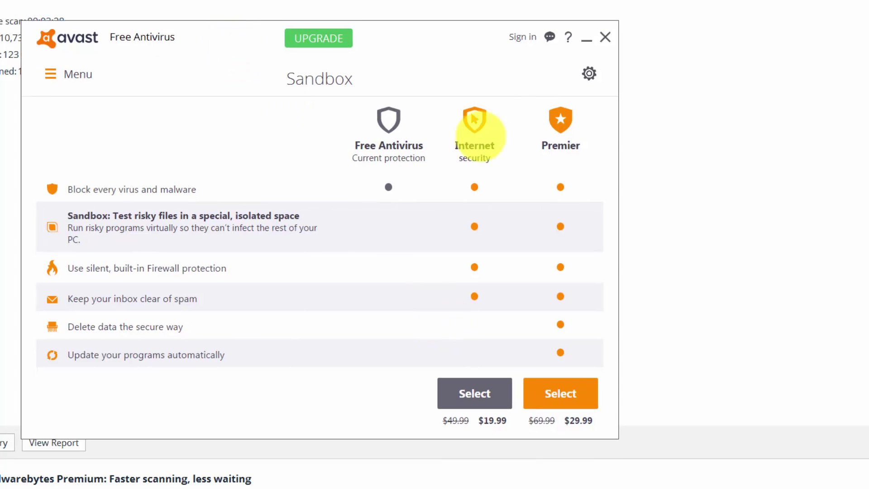
# Close Avast to reveal Malwarebytes' removal-complete restart prompt.
pyautogui.click(605, 37)
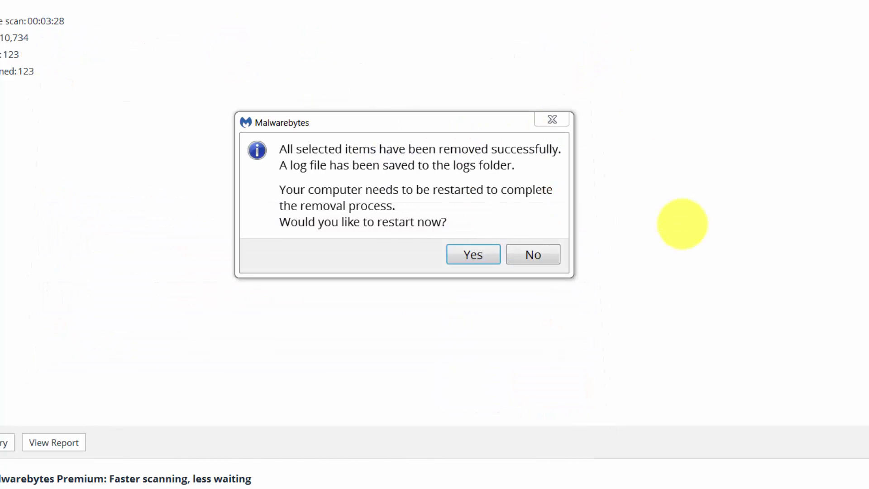